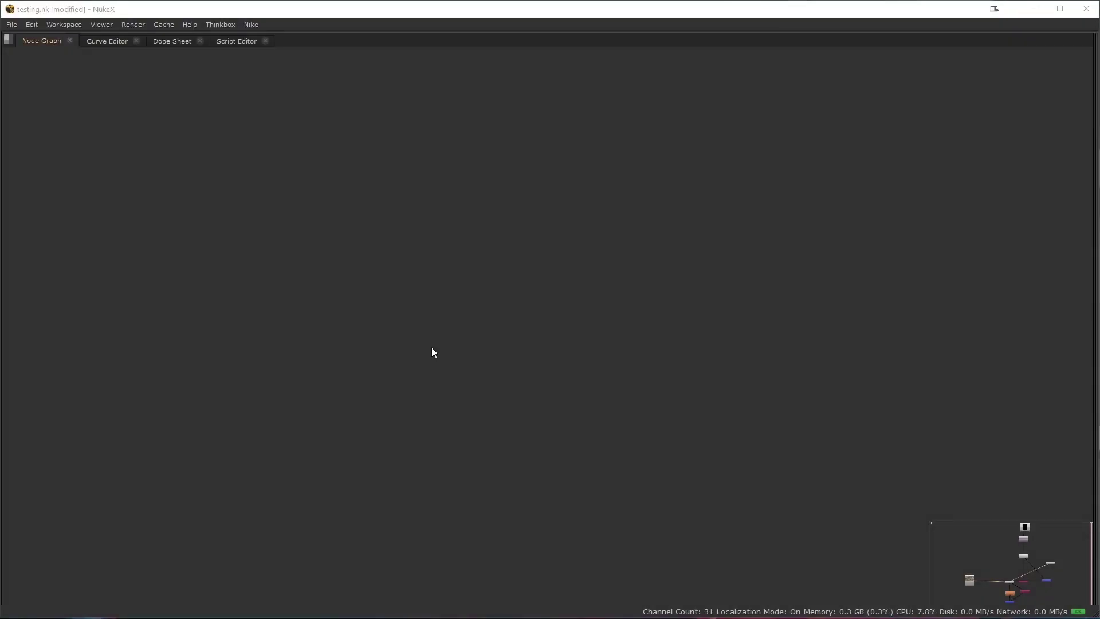
# Create NoOp1 through the 'no' node search and move it to the right
pyautogui.press('Tab')
pyautogui.write('n')
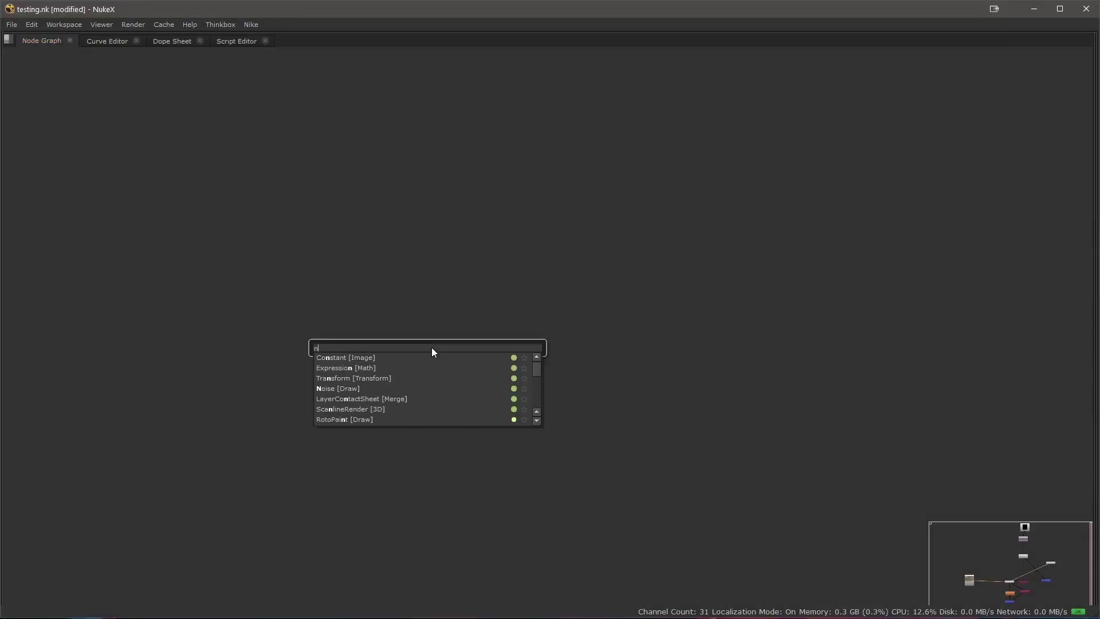
pyautogui.write('o')
pyautogui.press('Down')
pyautogui.press('Down')
pyautogui.press('Down')
pyautogui.press('Down')
pyautogui.press('Down')
pyautogui.press('Down')
pyautogui.press('Down')
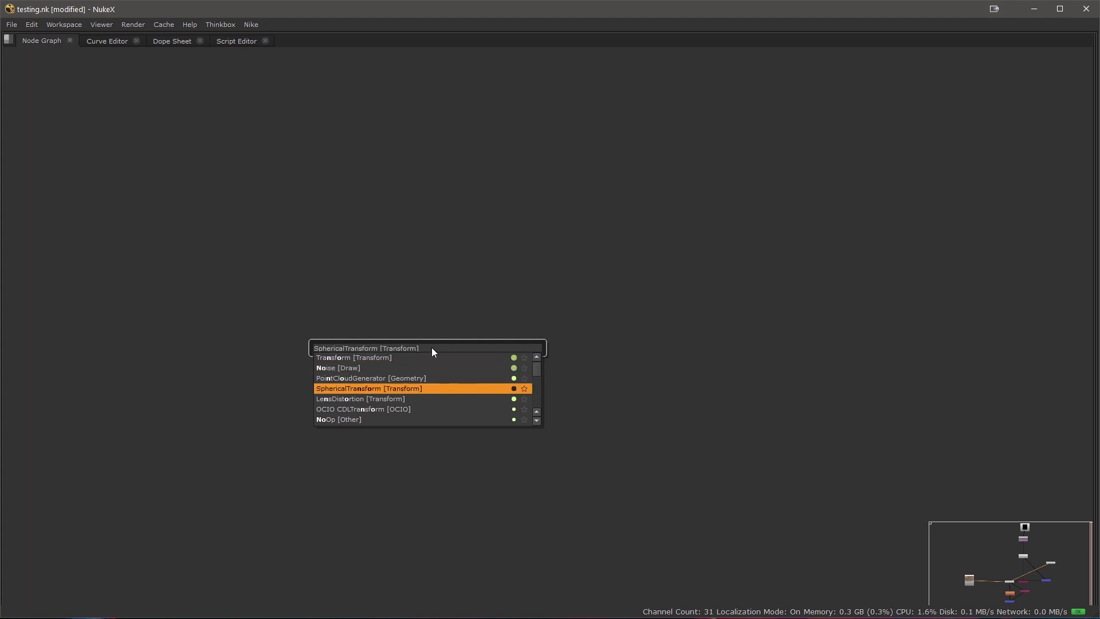
pyautogui.press('Return')
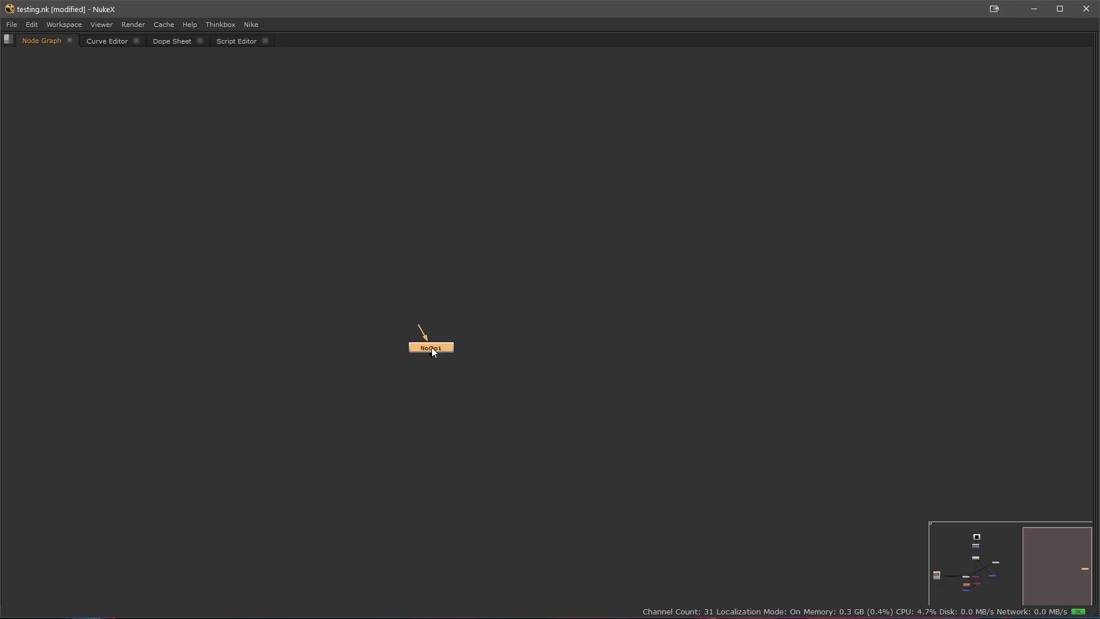
pyautogui.moveTo(431, 347); pyautogui.dragTo(518, 353)
pyautogui.click(514, 407)
pyautogui.scroll(2, 535, 406)
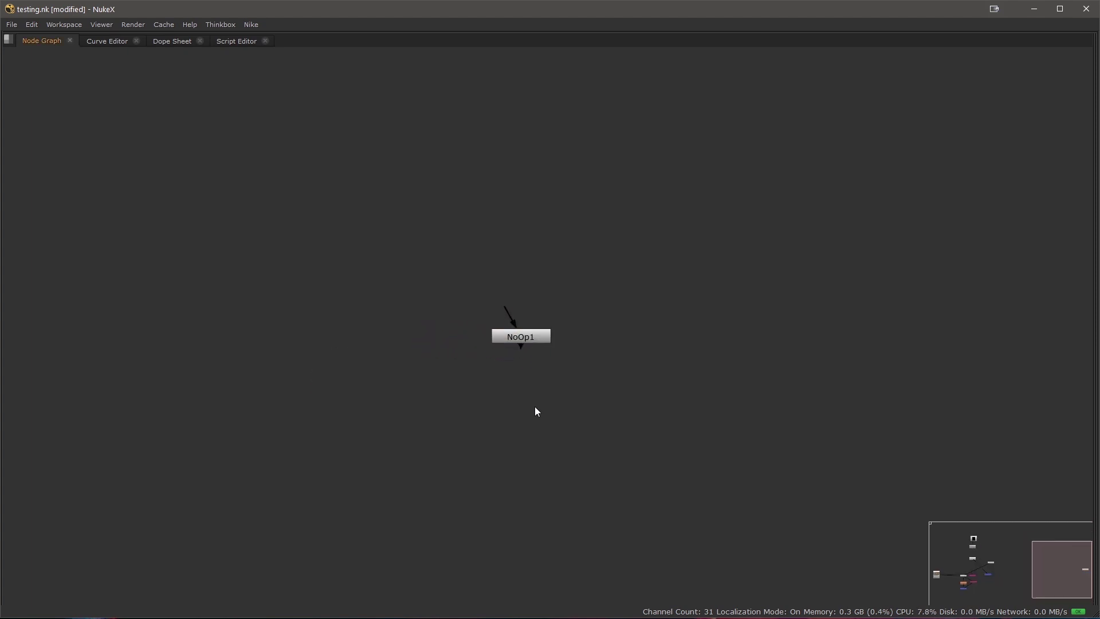
pyautogui.scroll(3, 537, 411)
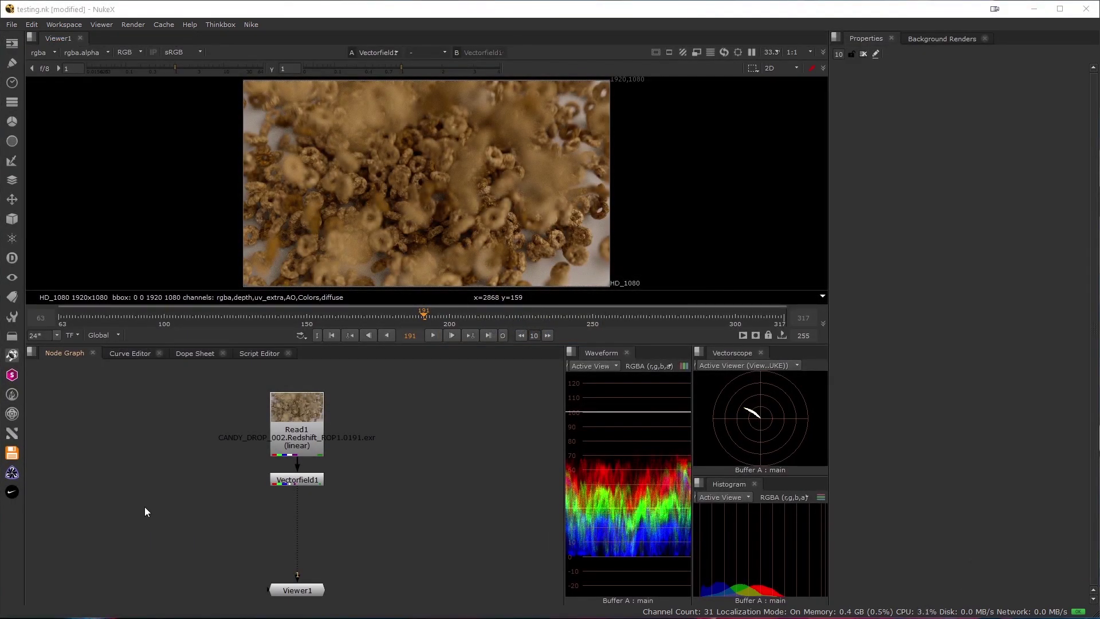
# Browse the Other node category, which lists NoOp, from the toolbar and the graph's add-node menu
pyautogui.click(11, 337)
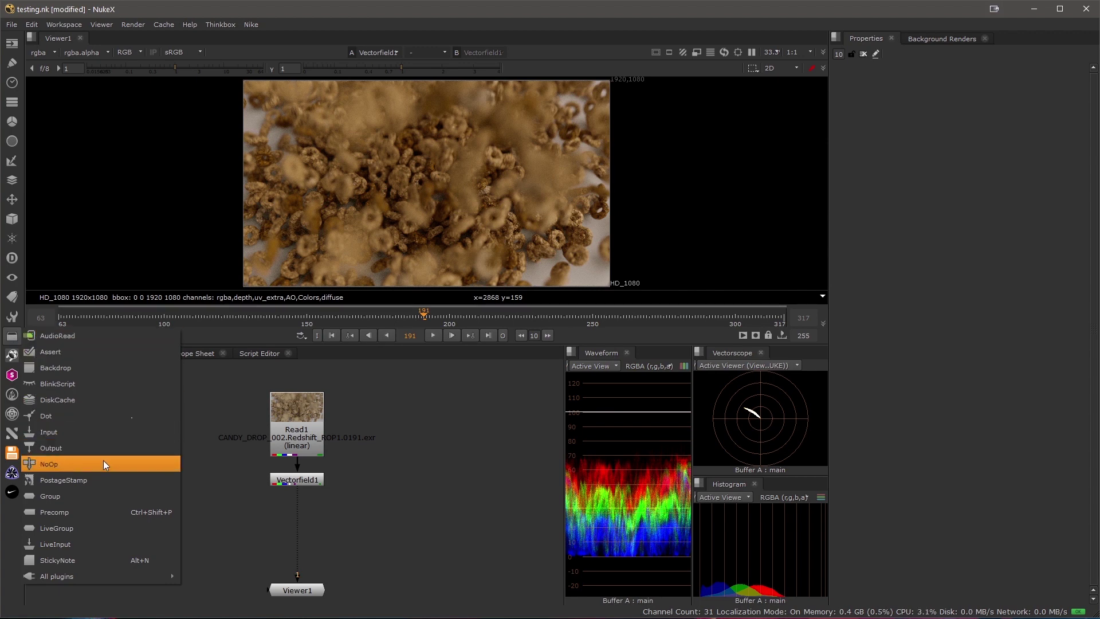
pyautogui.click(231, 504)
pyautogui.rightClick(231, 504)
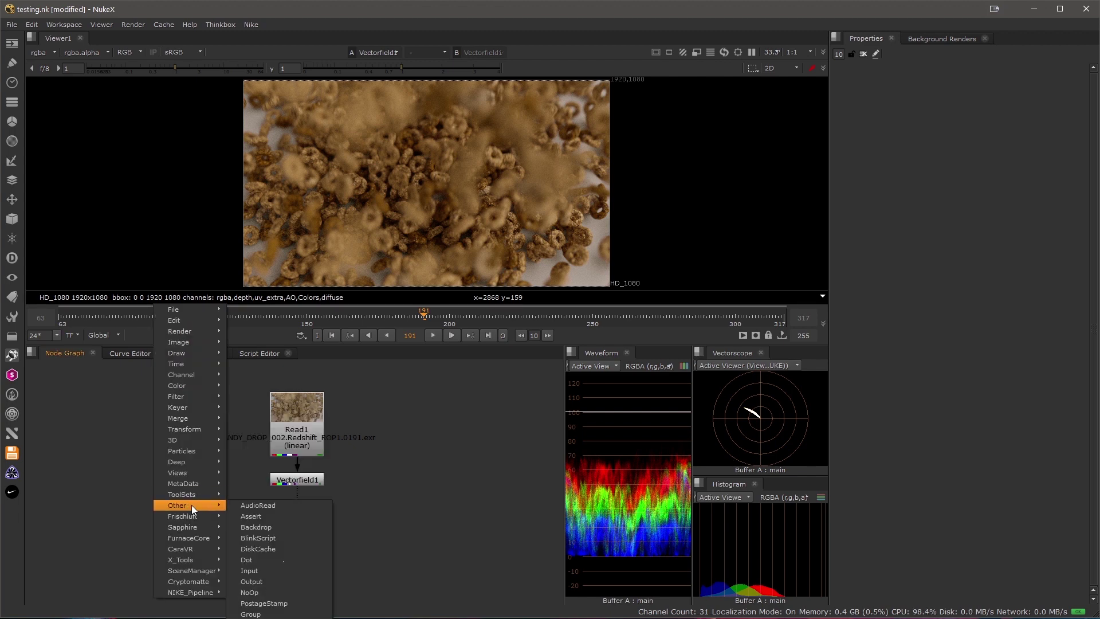
# Select Vectorfield1 and add a NoOp node directly below it by searching 'NoOp'
pyautogui.click(273, 596)
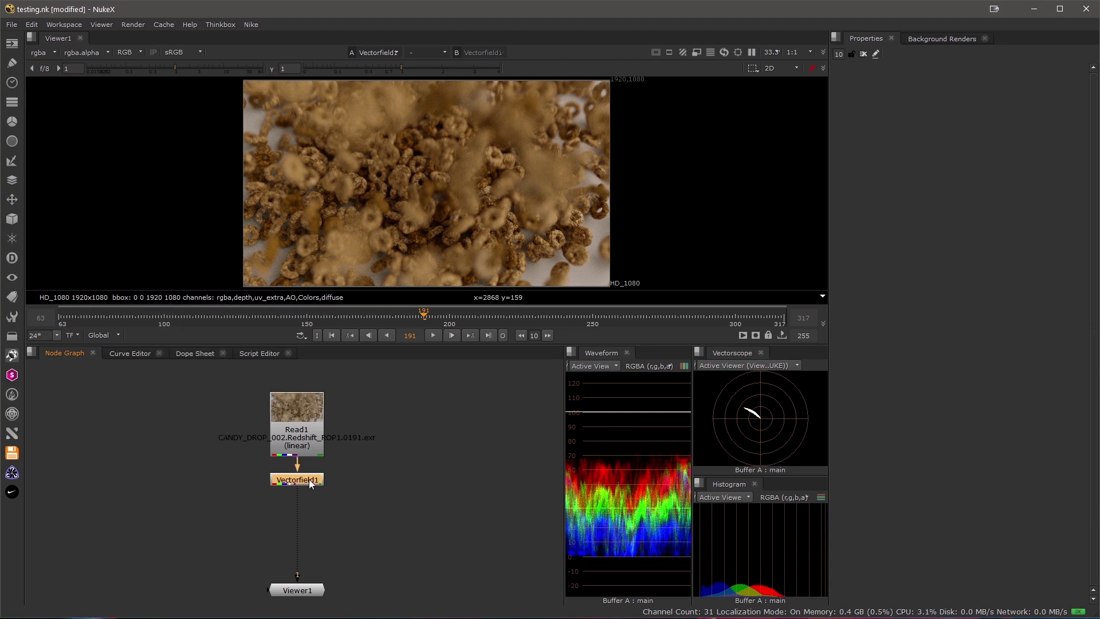
pyautogui.press('Tab')
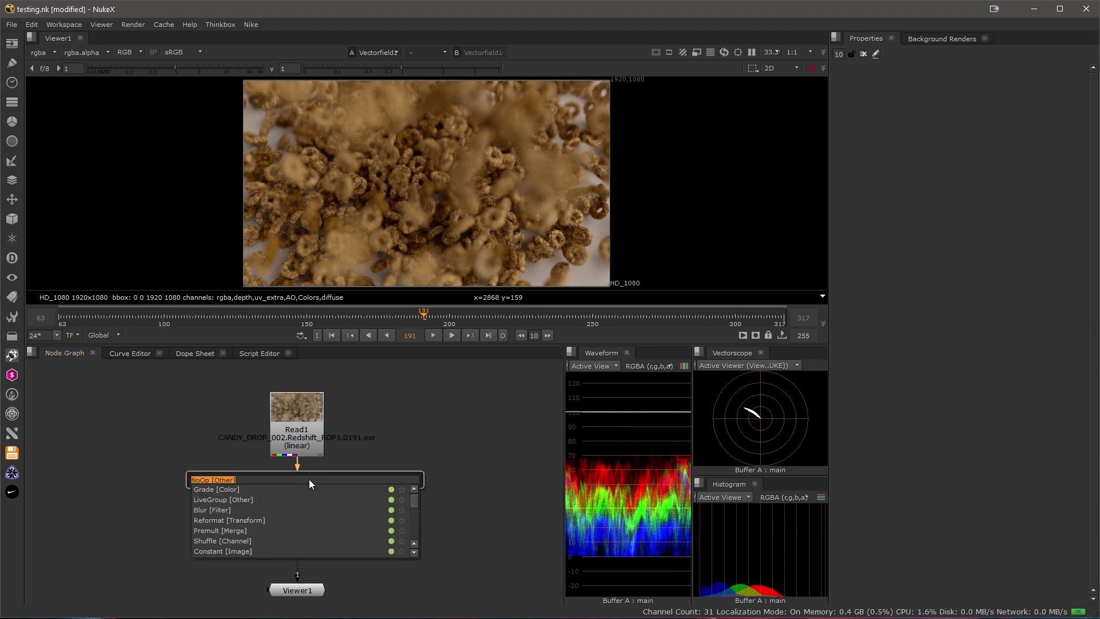
pyautogui.write('No')
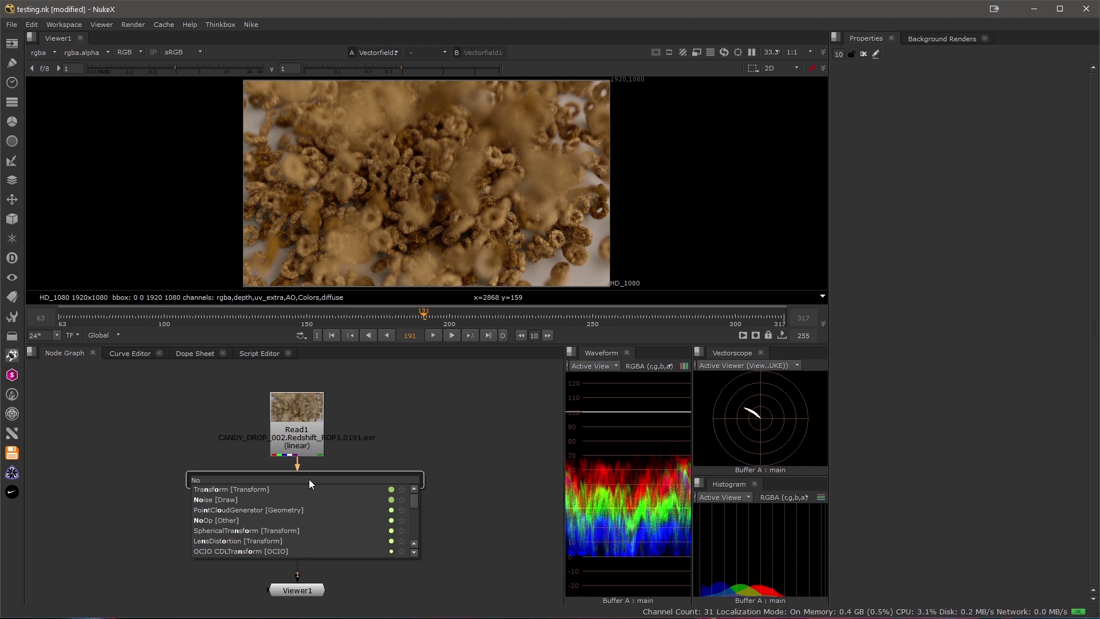
pyautogui.write('Op')
pyautogui.press('Down')
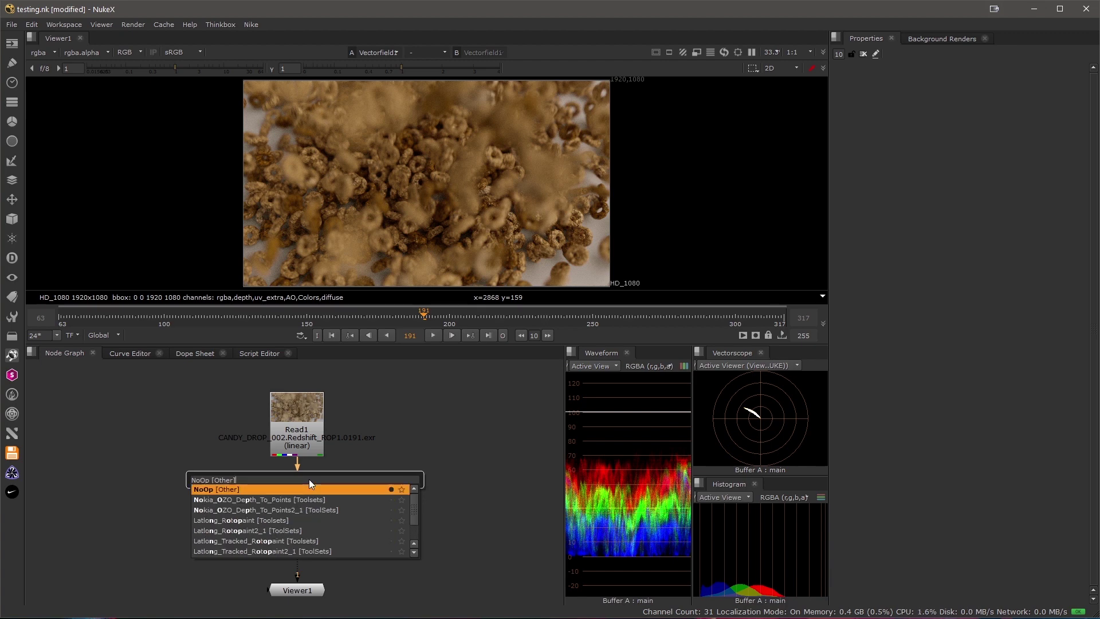
pyautogui.press('Return')
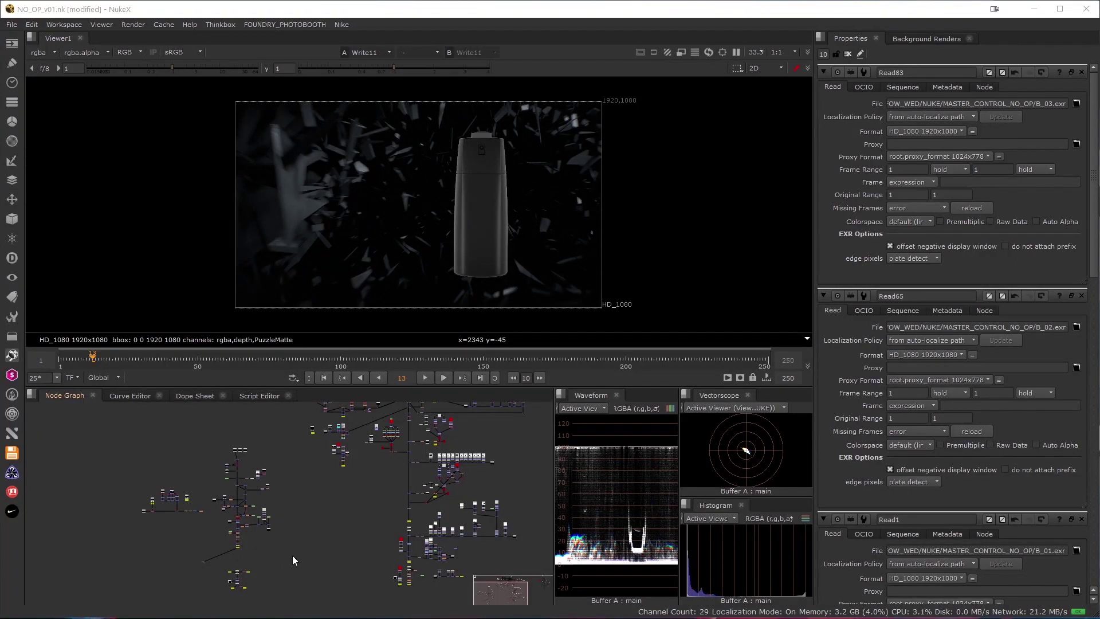
pyautogui.scroll(5, 288, 554)
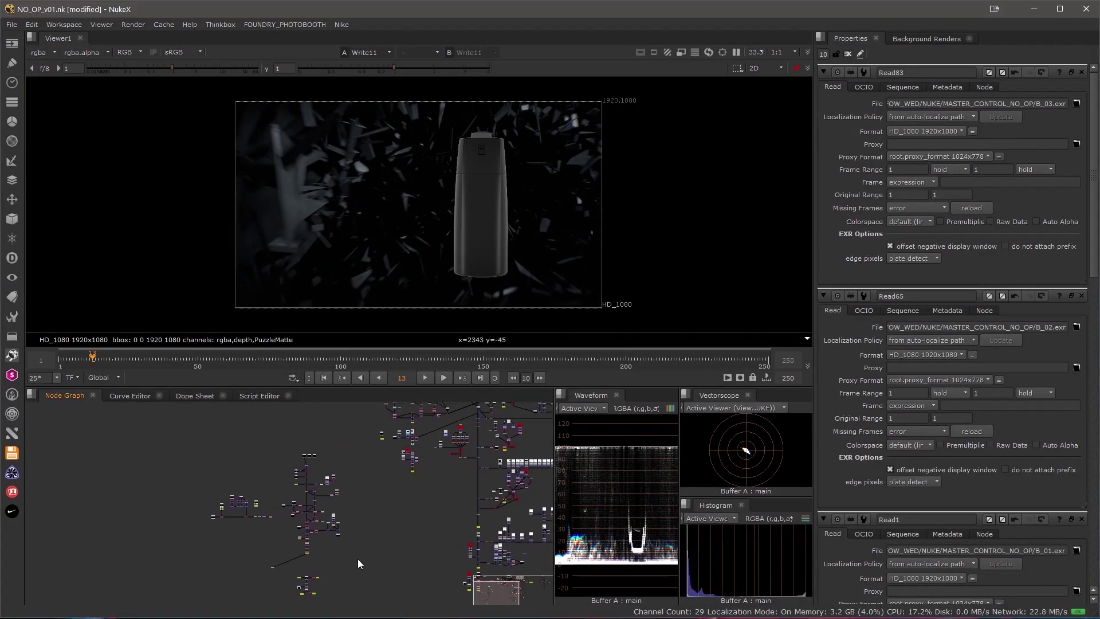
pyautogui.scroll(6, 289, 554)
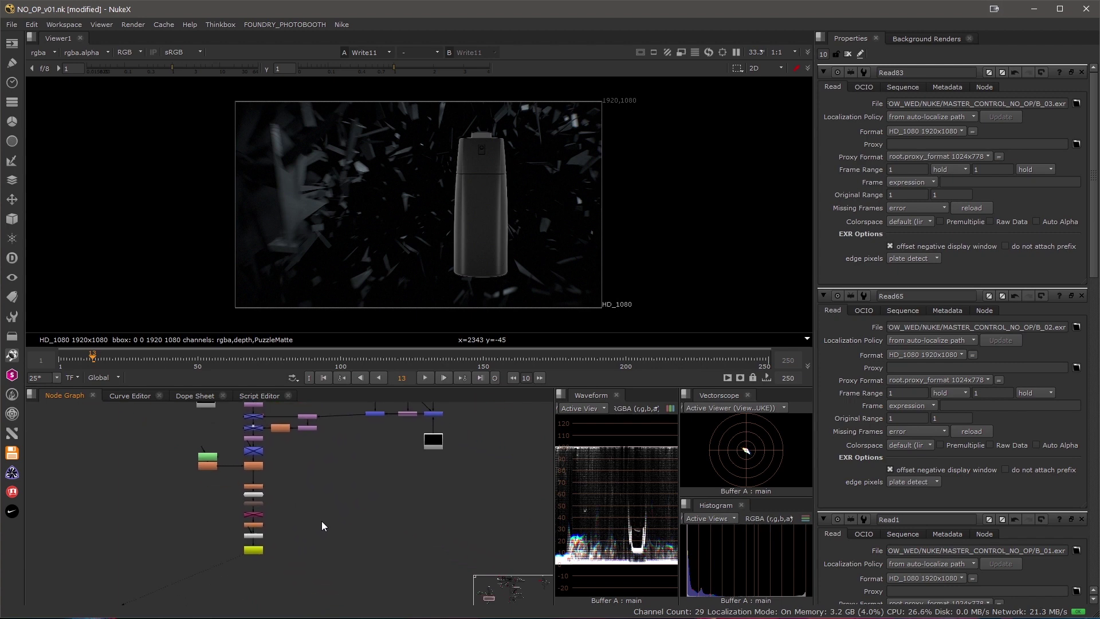
pyautogui.scroll(2, 321, 557)
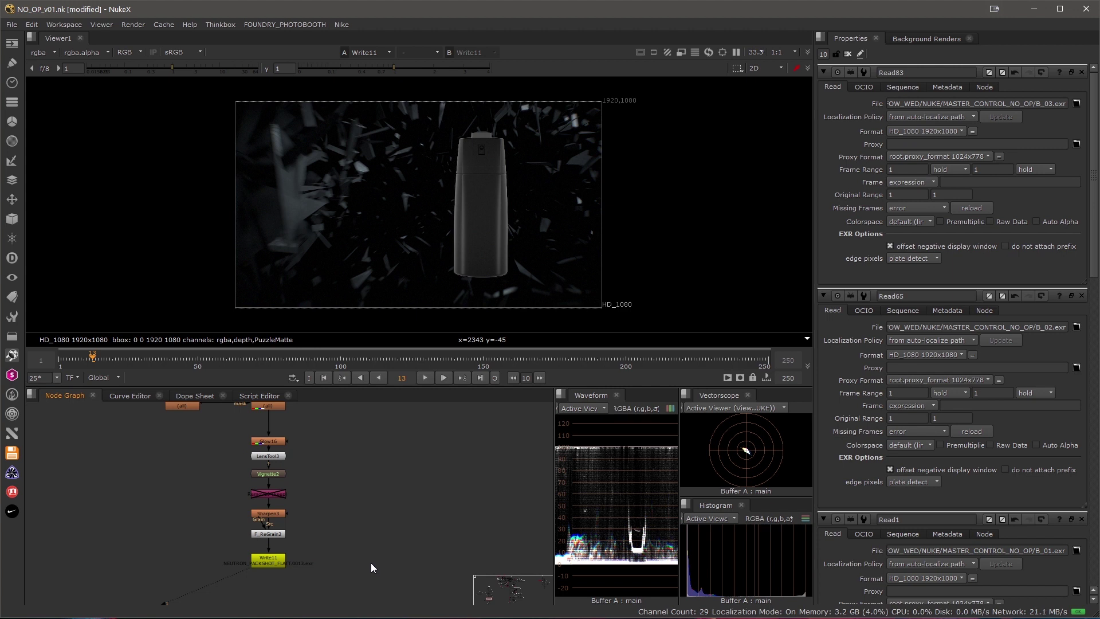
pyautogui.moveTo(358, 553); pyautogui.dragTo(341, 552, button='middle')
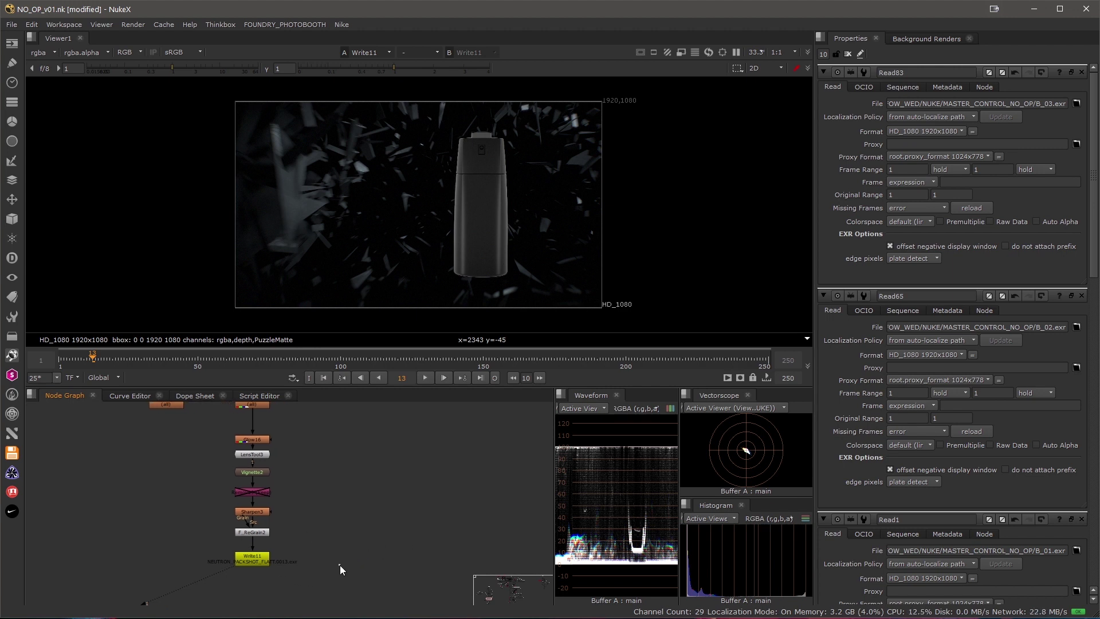
# Create a NoOp node right of Write11 and turn on hide input
pyautogui.press('Tab')
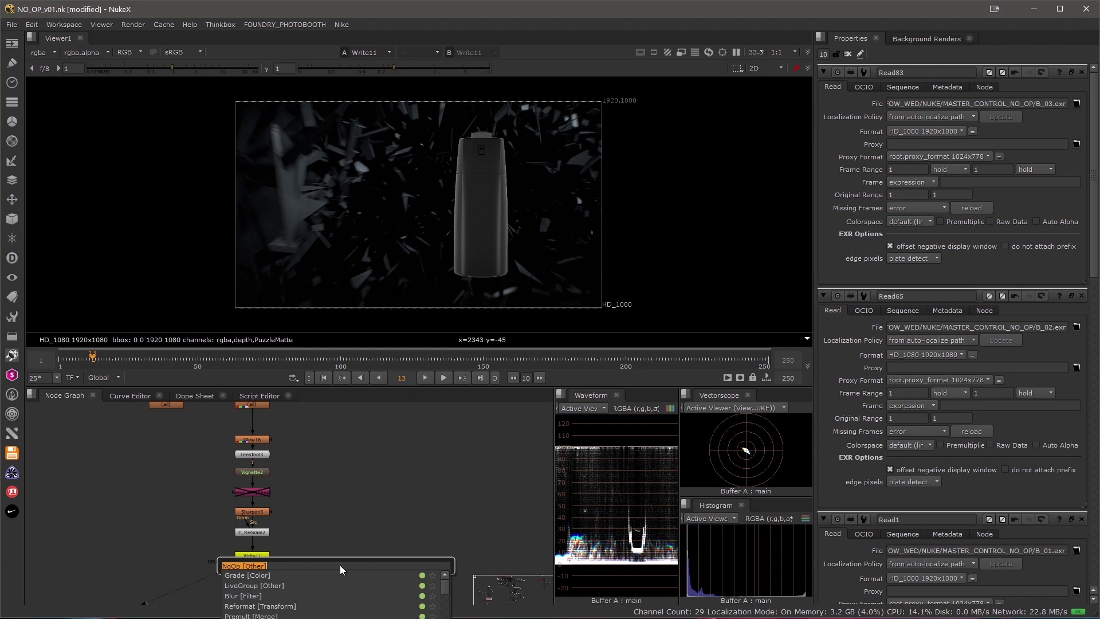
pyautogui.press('Return')
pyautogui.moveTo(339, 565); pyautogui.dragTo(360, 561)
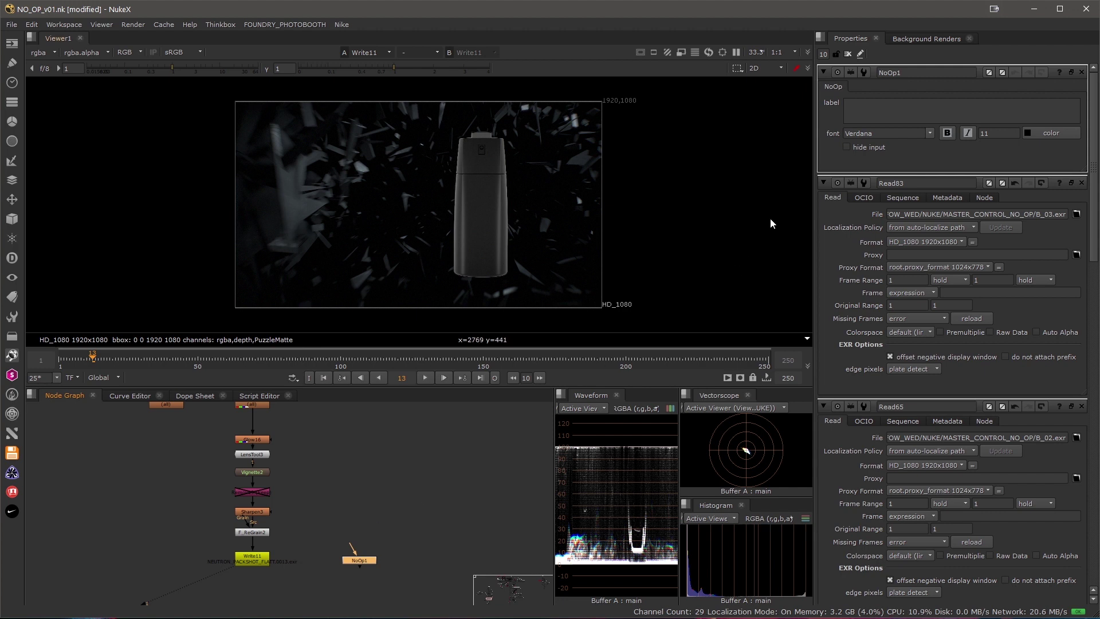
pyautogui.click(851, 147)
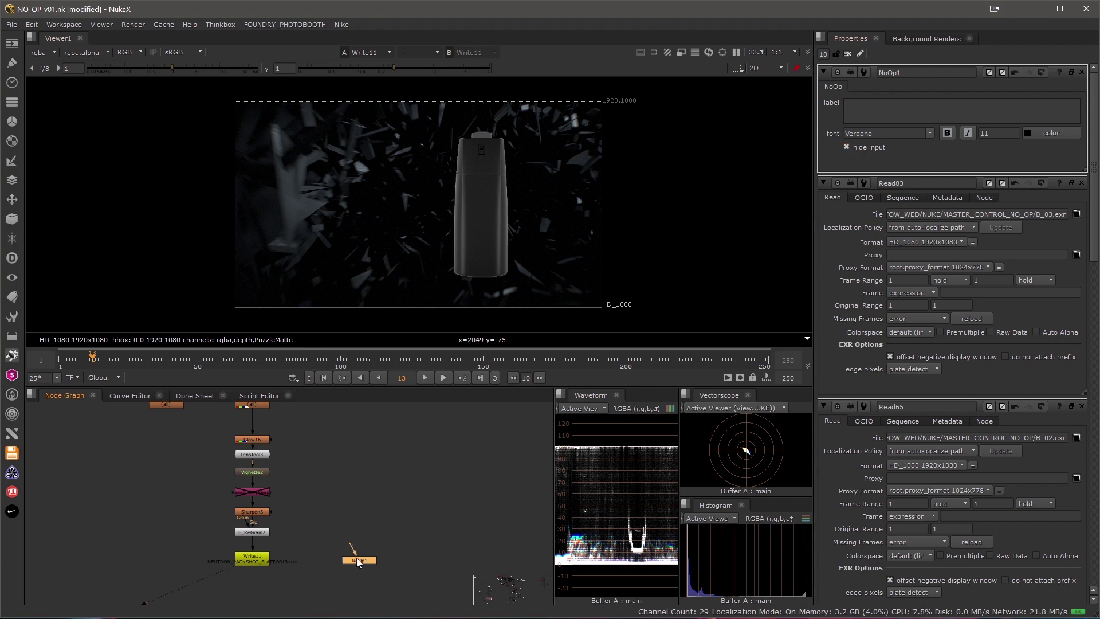
# Rename the NoOp to MASTER_CONTROL, set its label font size to 30, and reposition it
pyautogui.click(356, 510)
pyautogui.click(353, 563)
pyautogui.write('n')
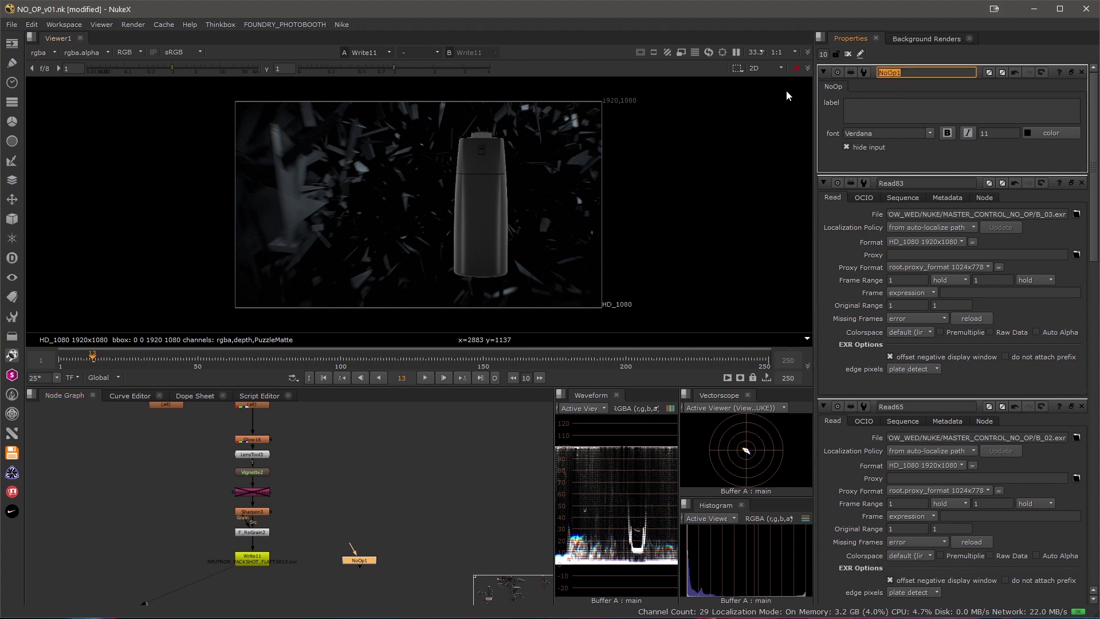
pyautogui.write('MASTER_CONTROL')
pyautogui.press('Return')
pyautogui.click(1012, 129)
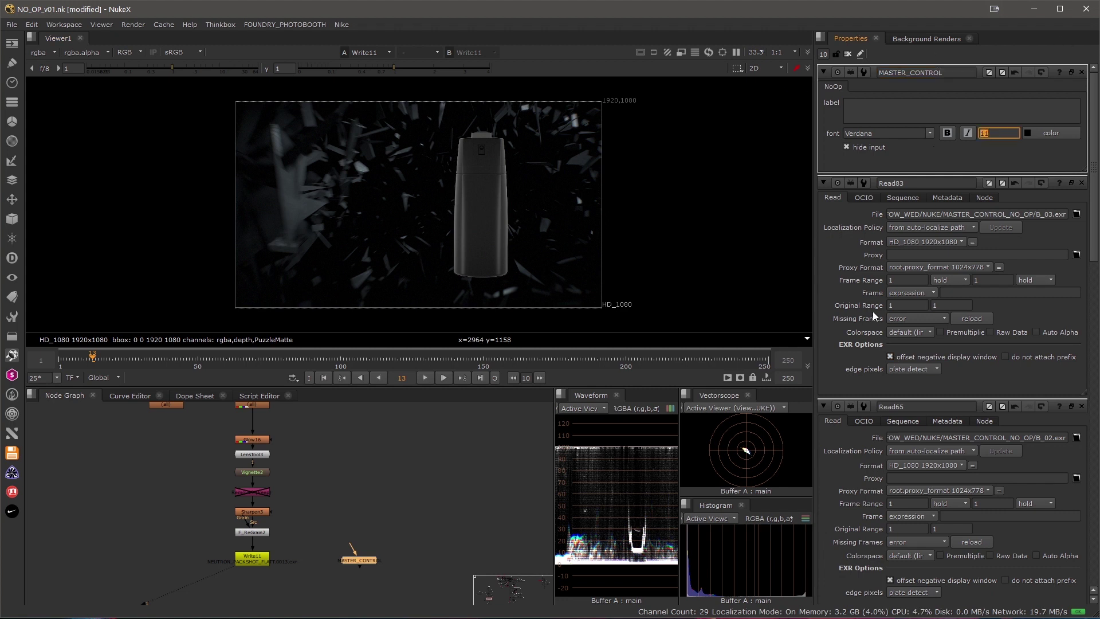
pyautogui.write('30')
pyautogui.press('Return')
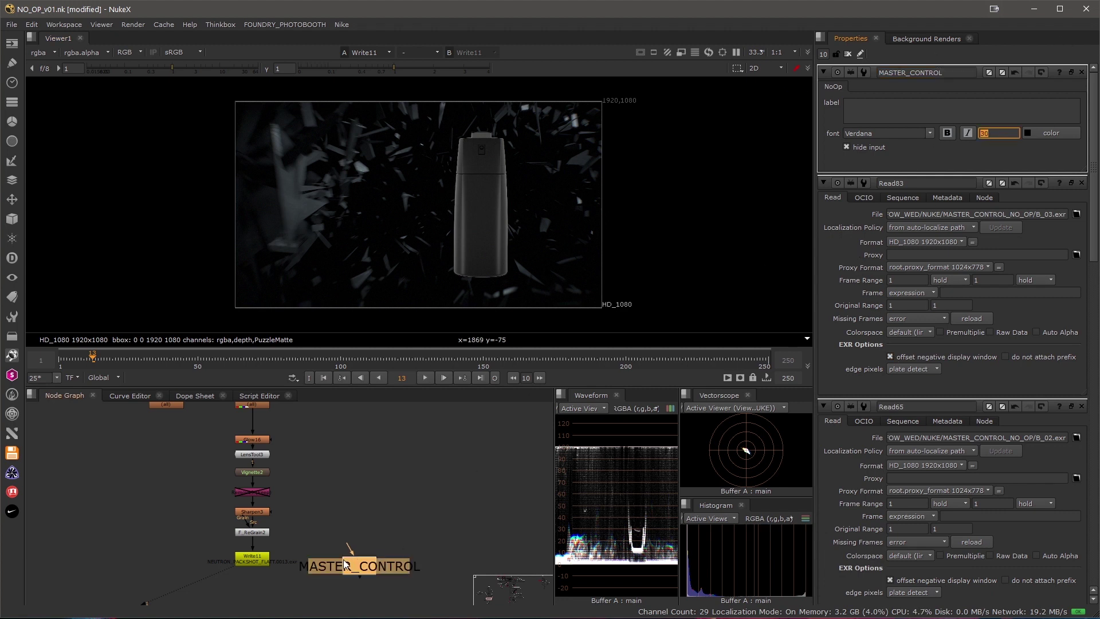
pyautogui.moveTo(348, 565); pyautogui.dragTo(377, 556)
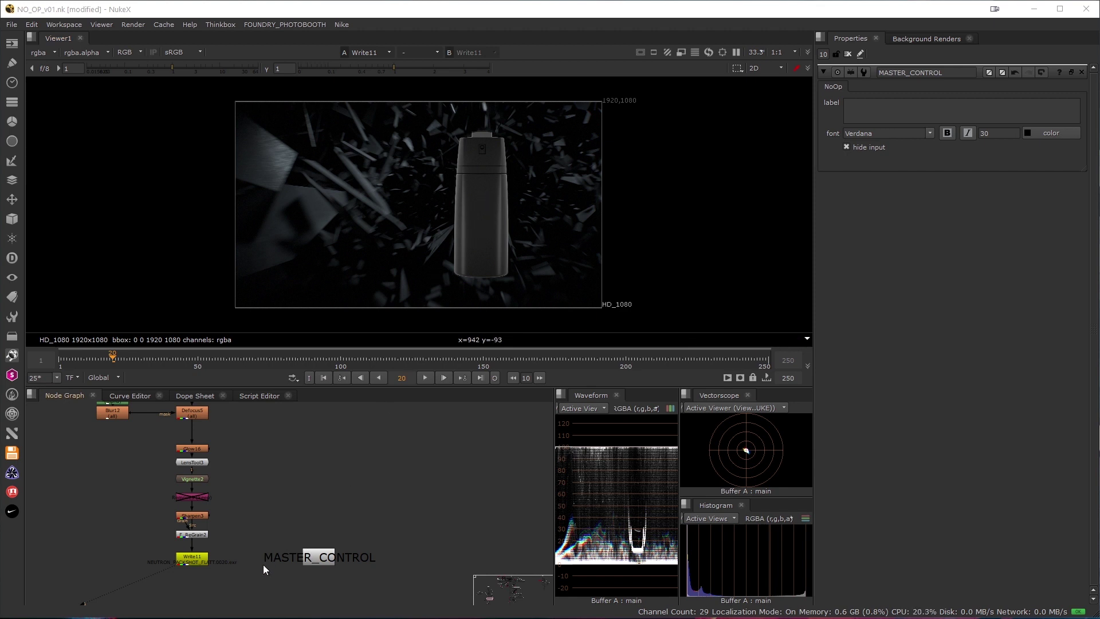
# Add a custom Tab knob to MASTER_CONTROL with name and label CTRL
pyautogui.click(321, 558)
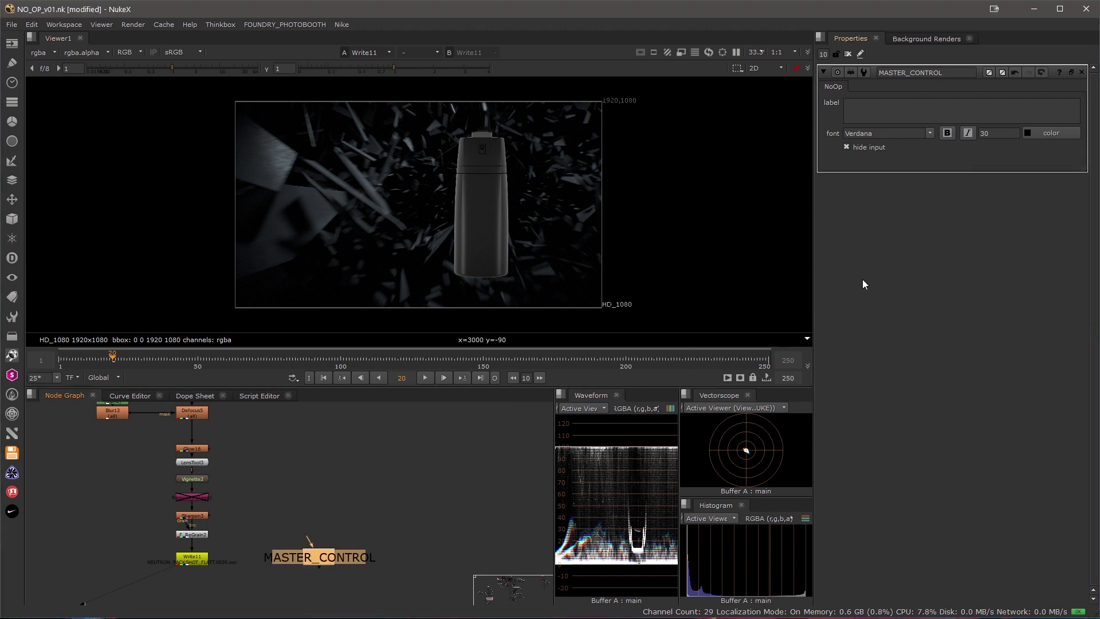
pyautogui.click(861, 54)
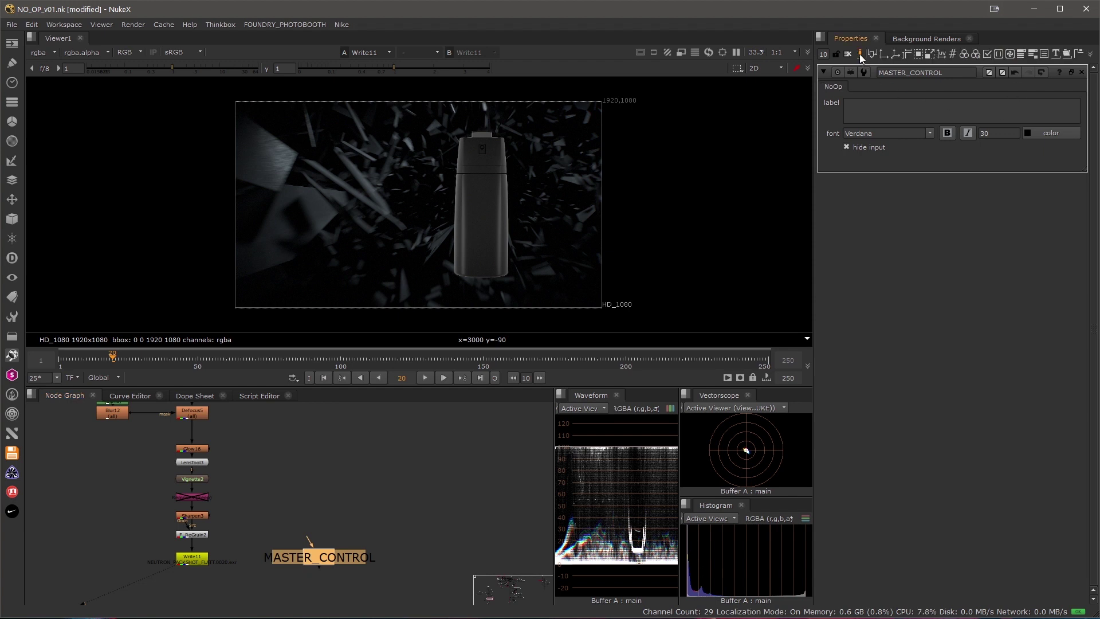
pyautogui.moveTo(1079, 54); pyautogui.dragTo(834, 87)
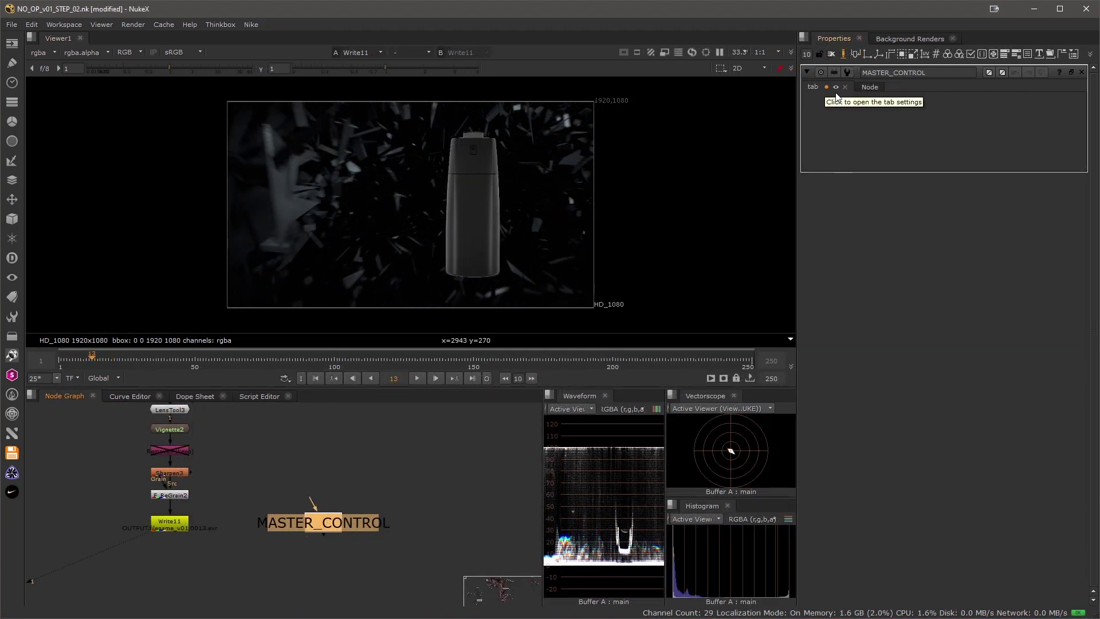
pyautogui.click(827, 88)
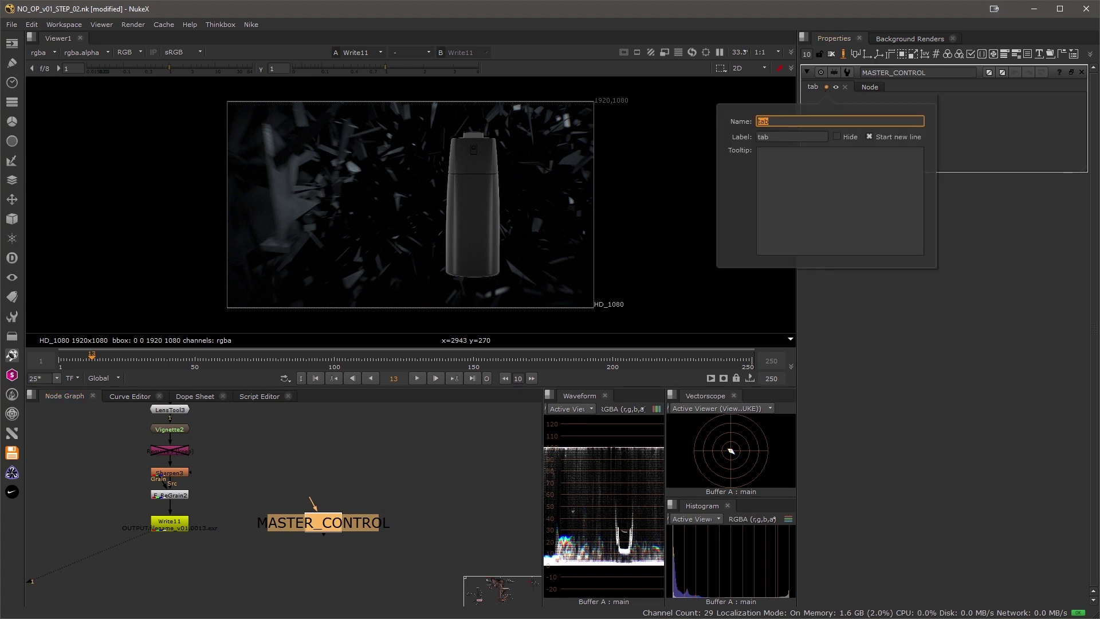
pyautogui.write('CTRL')
pyautogui.press('Tab')
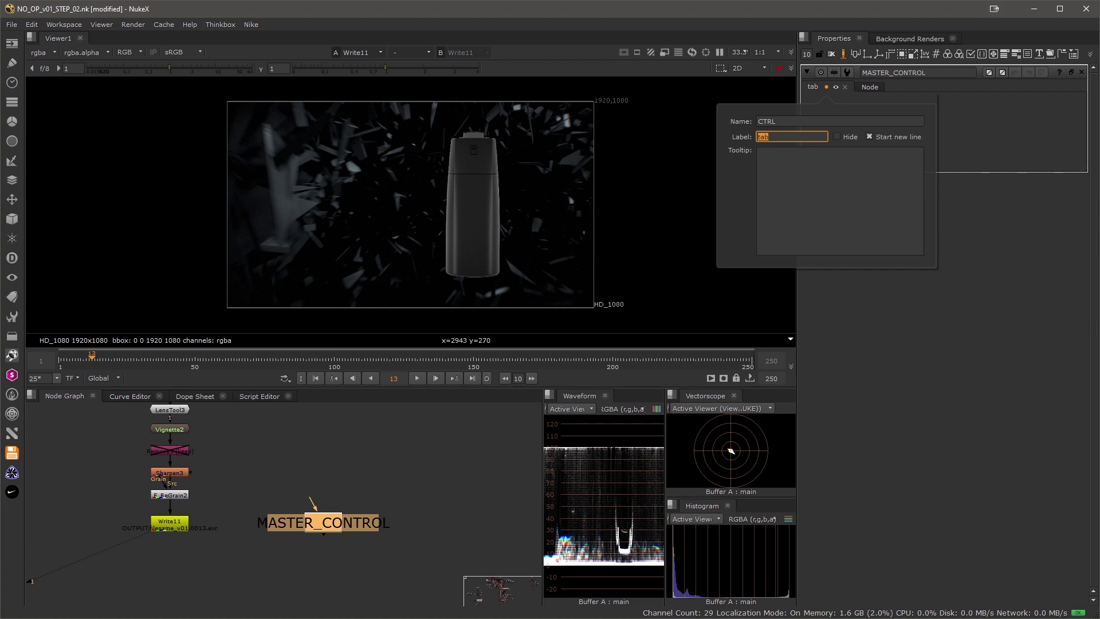
pyautogui.write('CTR')
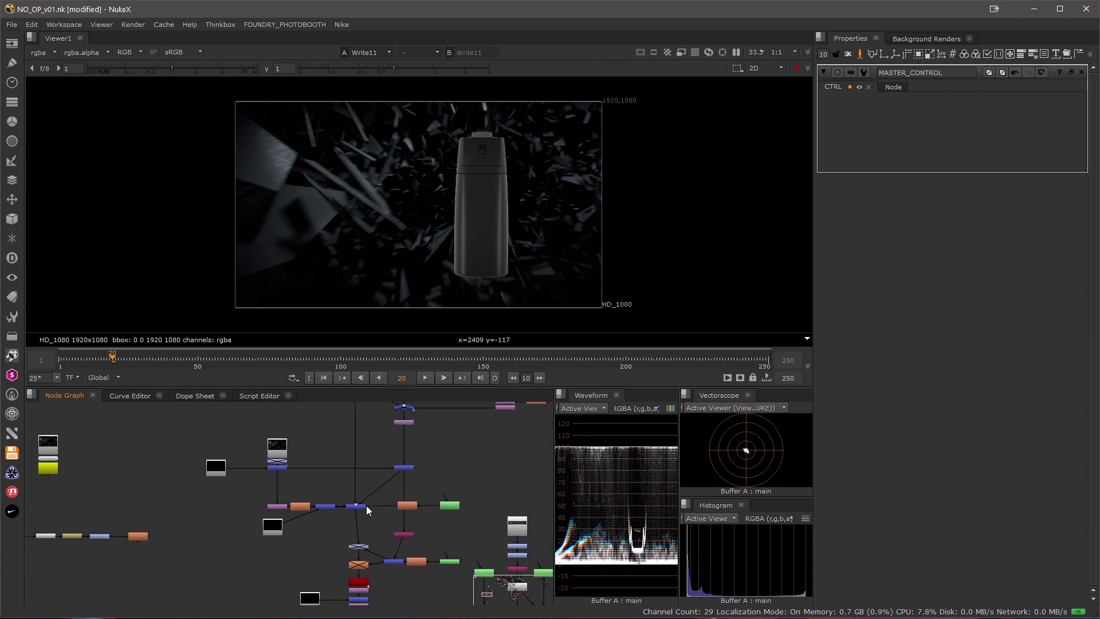
# Insert a Defocus node (Defocus7) after the selected node using the 'def' search
pyautogui.scroll(-1, 314, 442)
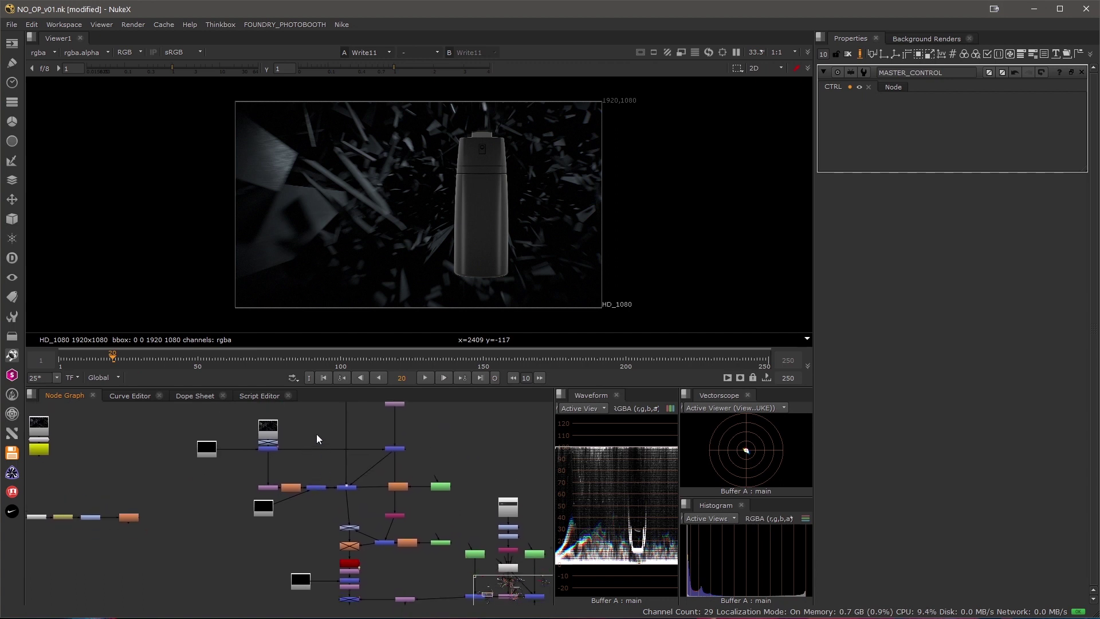
pyautogui.click(269, 448)
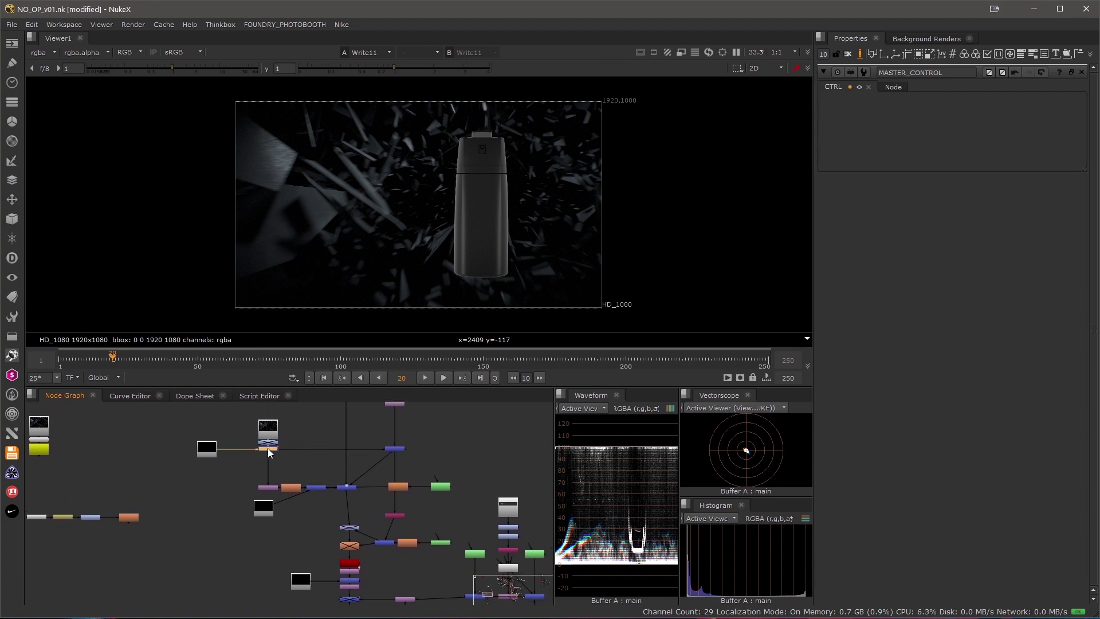
pyautogui.press('Tab')
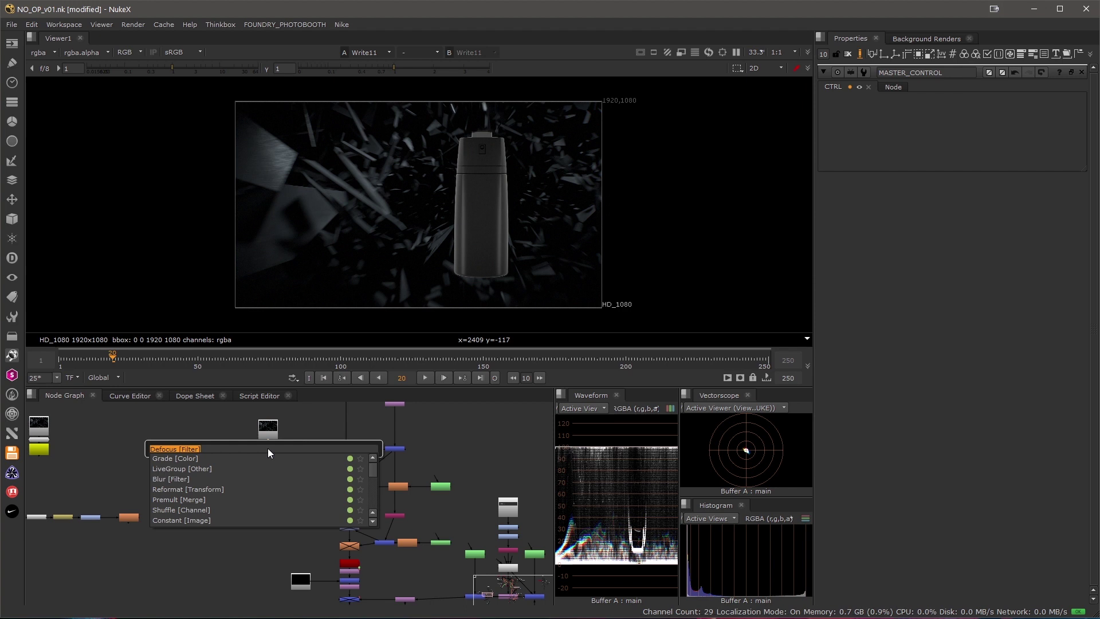
pyautogui.write('def')
pyautogui.press('Down')
pyautogui.press('Return')
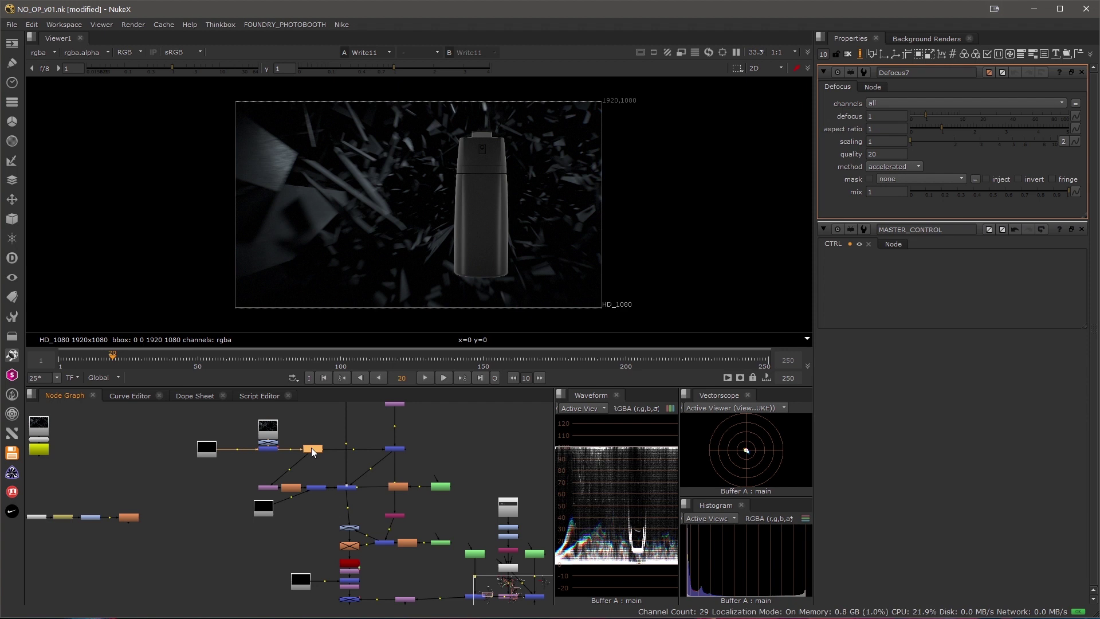
pyautogui.moveTo(312, 449)
pyautogui.mouseDown()
pyautogui.moveTo(270, 455)
pyautogui.moveTo(315, 431)
pyautogui.moveTo(311, 448)
pyautogui.mouseUp()
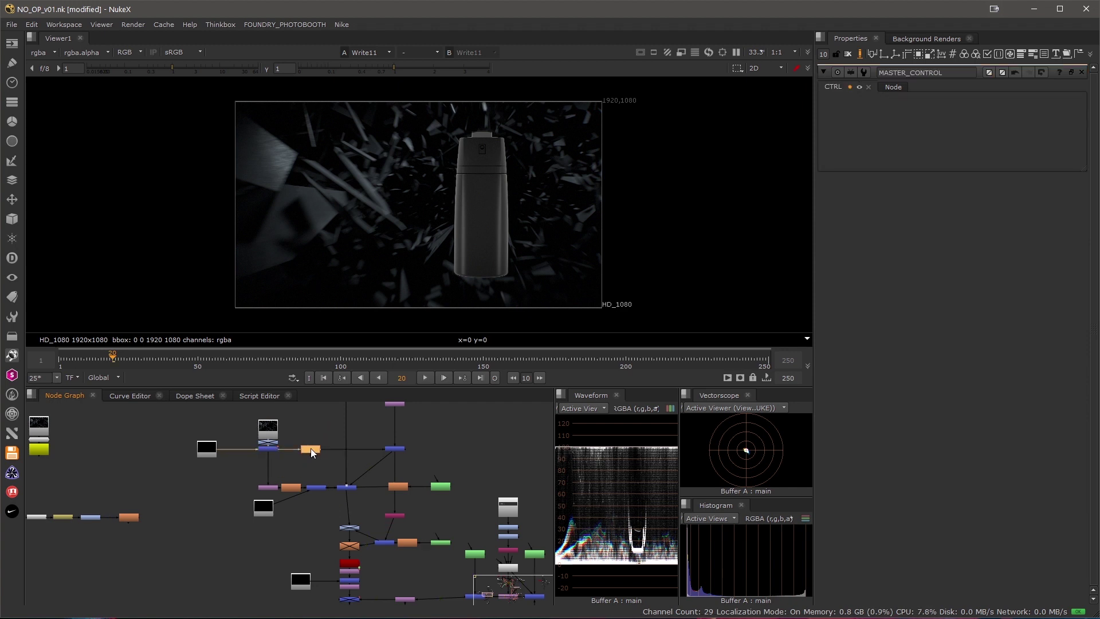
# Expose Defocus7's defocus amount, at 31.5, on MASTER_CONTROL's CTRL tab
pyautogui.doubleClick(310, 448)
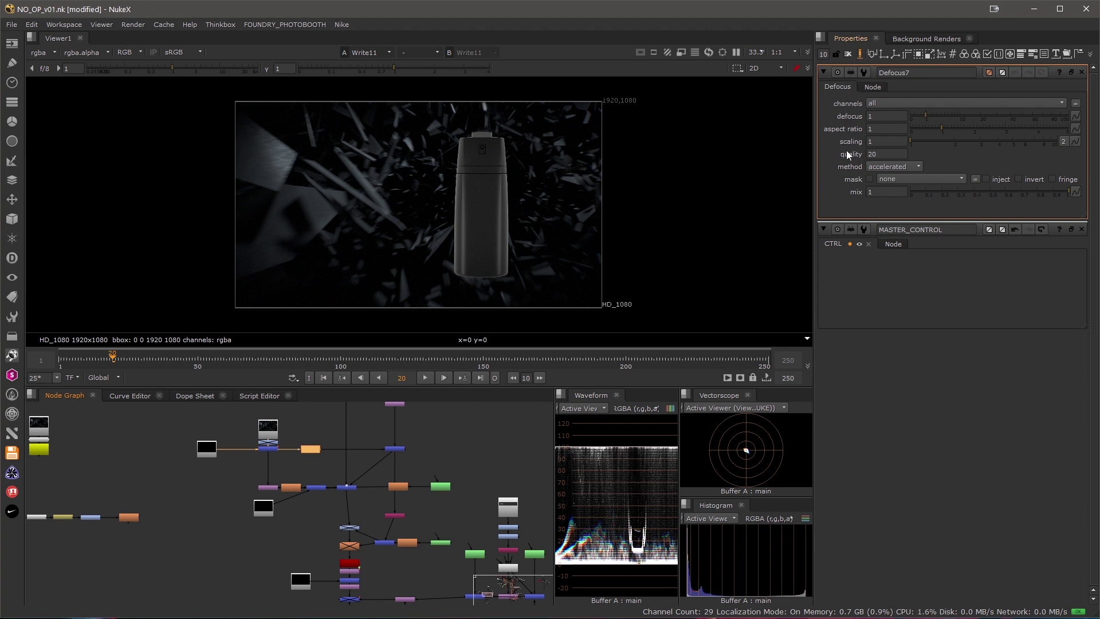
pyautogui.moveTo(850, 116); pyautogui.dragTo(850, 254)
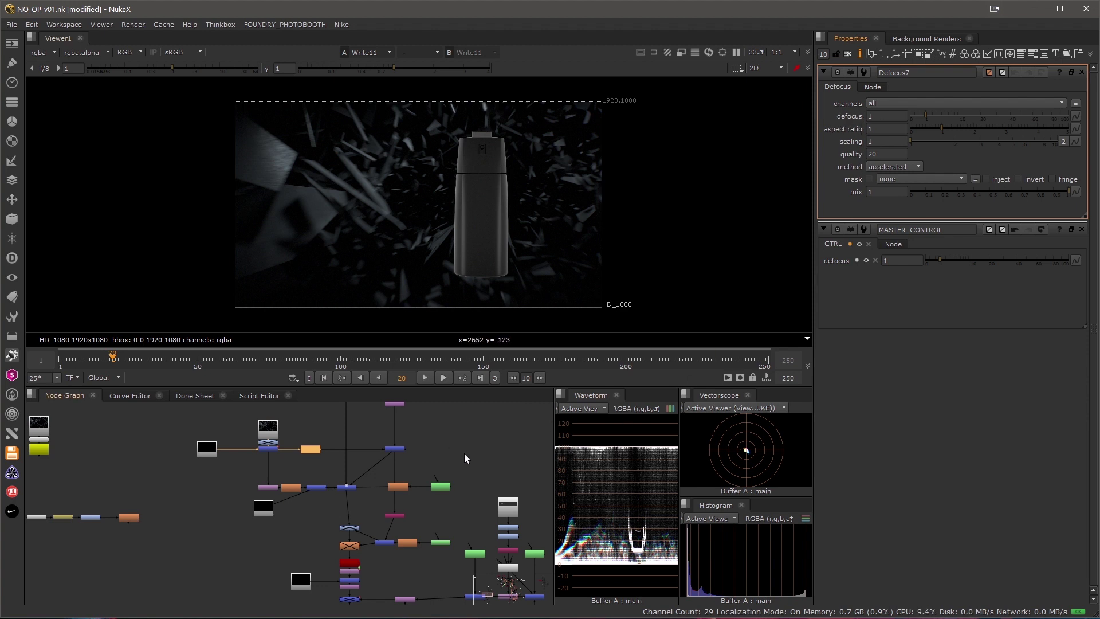
pyautogui.moveTo(464, 452); pyautogui.dragTo(425, 452, button='middle')
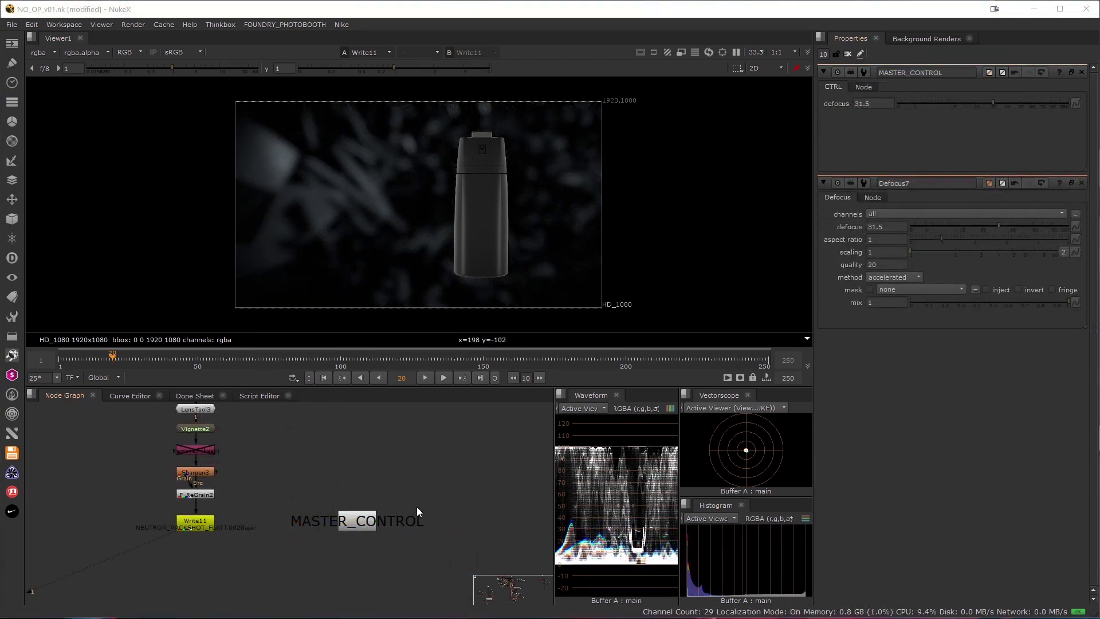
pyautogui.moveTo(355, 476)
pyautogui.mouseDown(button='middle')
pyautogui.moveTo(387, 516)
pyautogui.moveTo(354, 488)
pyautogui.mouseUp(button='middle')
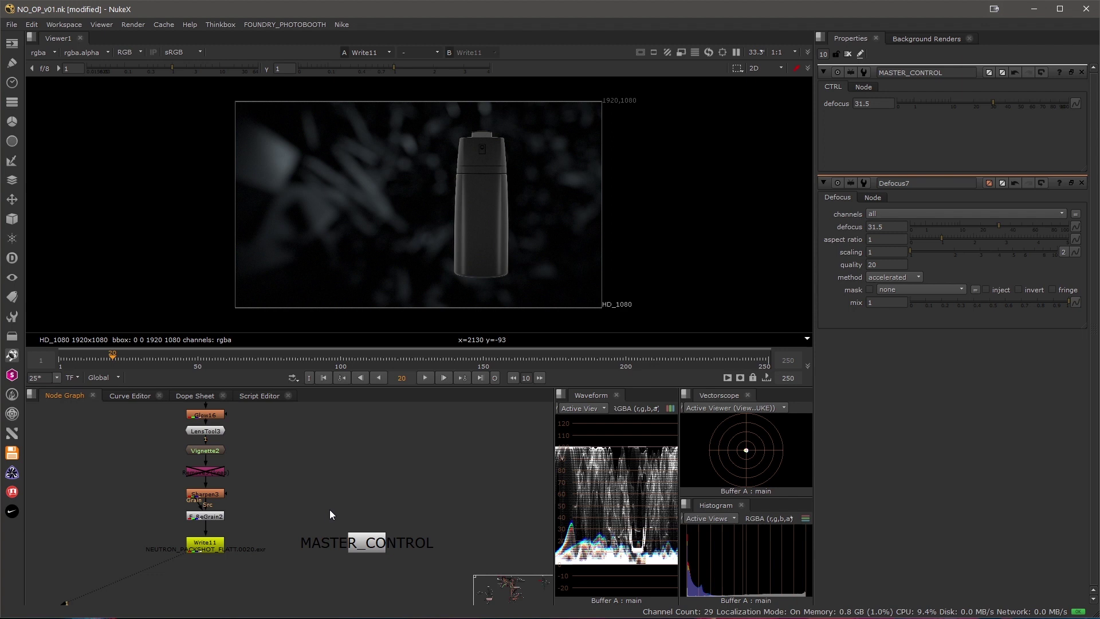
pyautogui.moveTo(330, 514); pyautogui.dragTo(358, 538, button='middle')
pyautogui.scroll(-5, 280, 472)
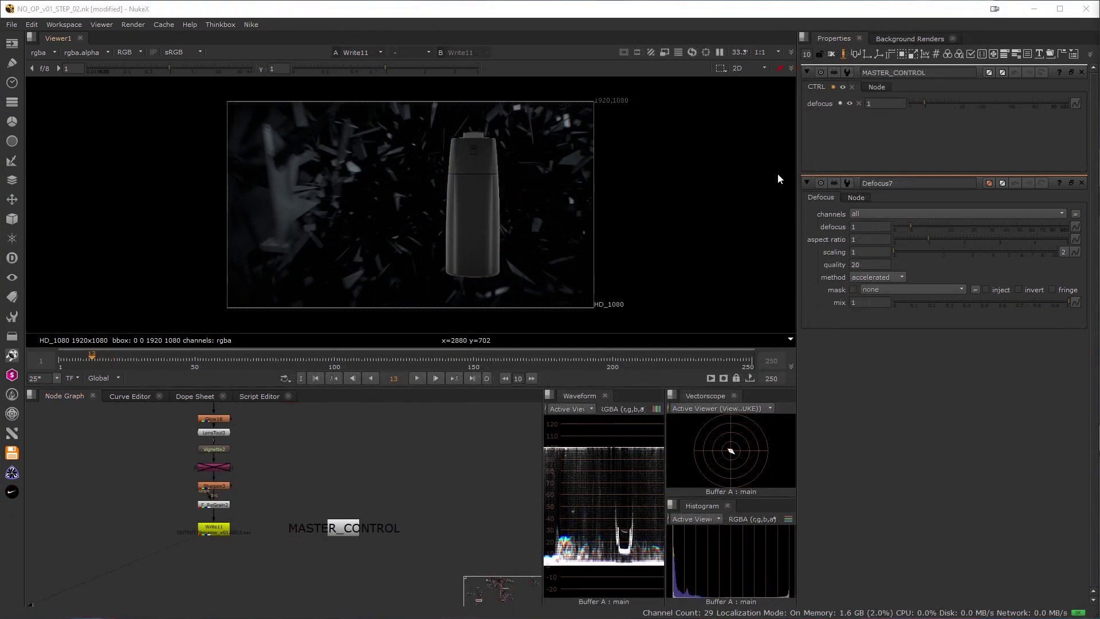
# Add a Floating Point Slider to the CTRL tab, naming and labelling it Aspect
pyautogui.moveTo(855, 56); pyautogui.dragTo(847, 114)
pyautogui.click(839, 116)
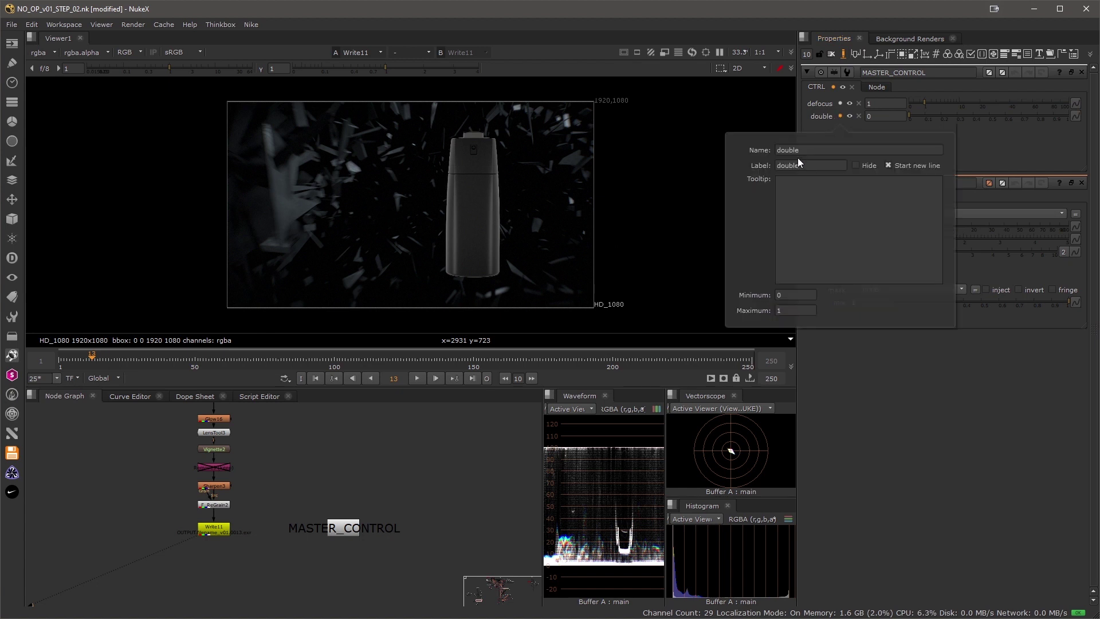
pyautogui.write('Aspec')
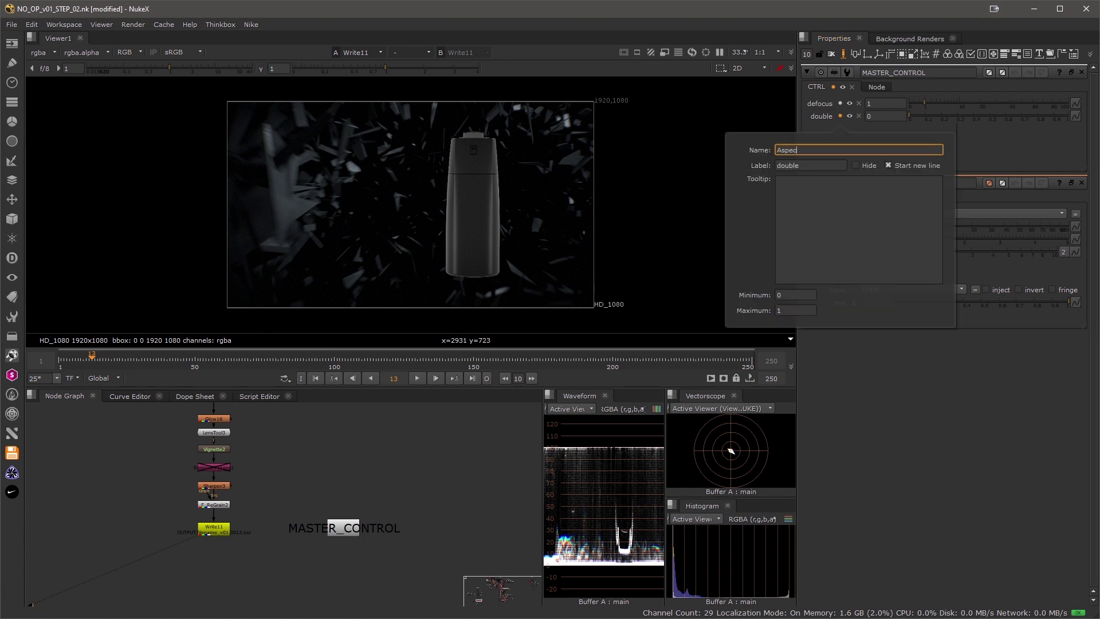
pyautogui.write('t')
pyautogui.press('Tab')
pyautogui.write('Aspe')
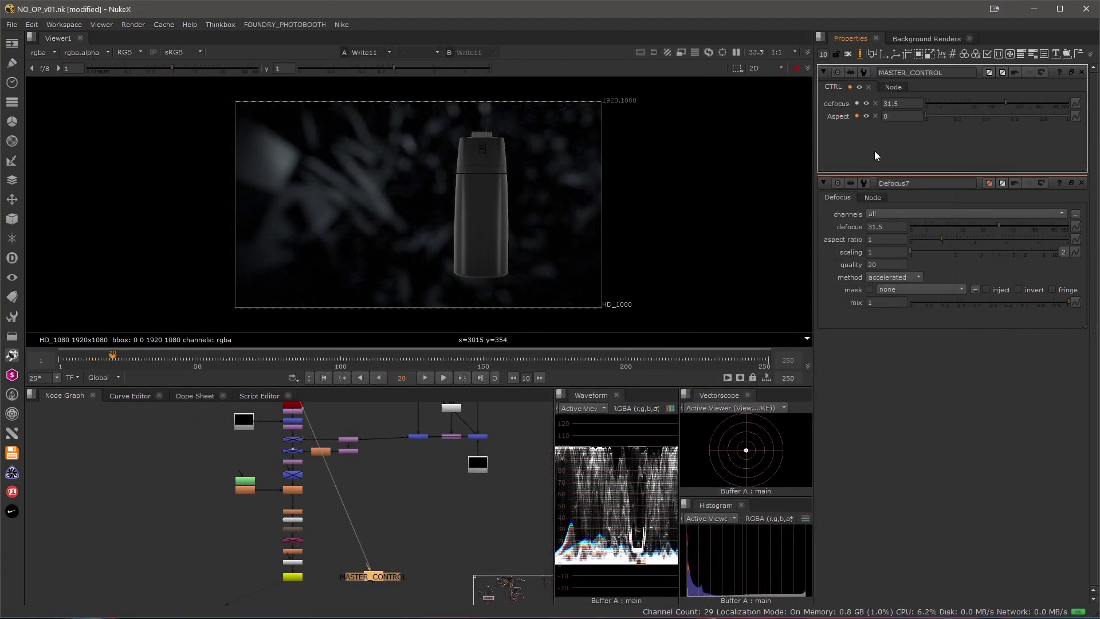
# Link Defocus7's aspect ratio to MASTER_CONTROL's Aspect knob and raise Aspect to 1
pyautogui.click(861, 54)
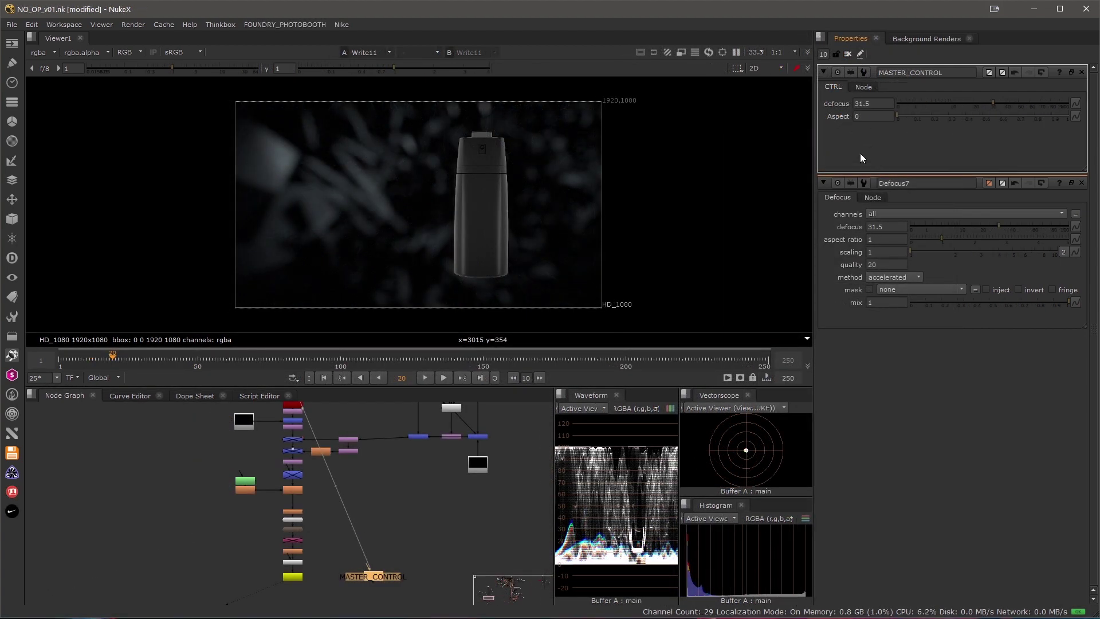
pyautogui.click(872, 117)
pyautogui.keyDown('ctrl'); pyautogui.moveTo(879, 239); pyautogui.dragTo(878, 239); pyautogui.keyUp('ctrl')
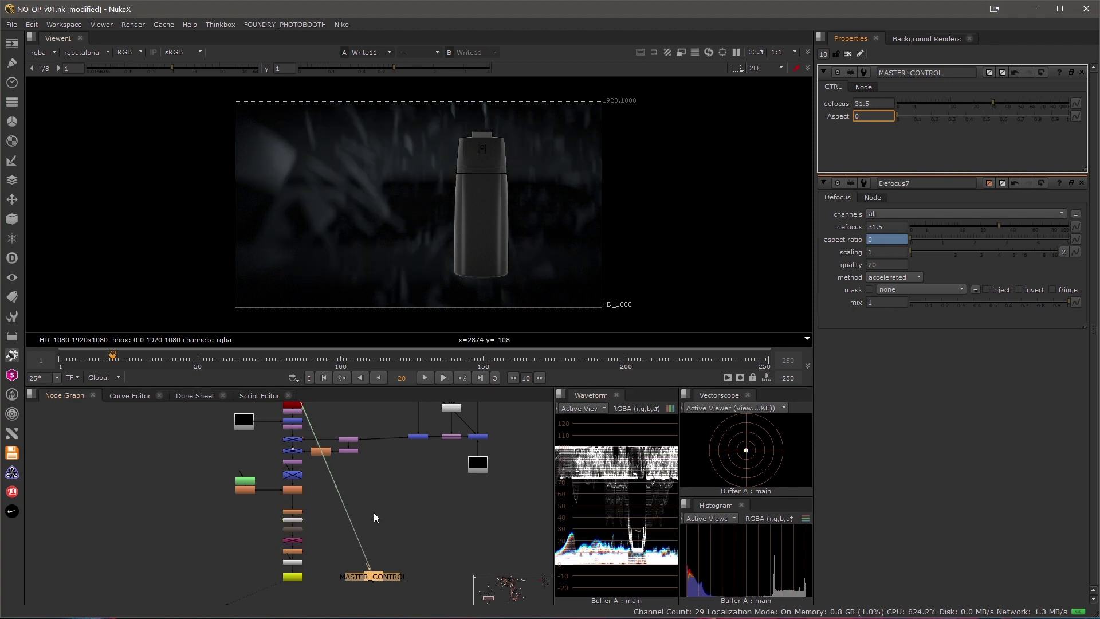
pyautogui.moveTo(374, 513); pyautogui.dragTo(338, 493, button='middle')
pyautogui.scroll(2, 338, 499)
pyautogui.scroll(-2, 339, 498)
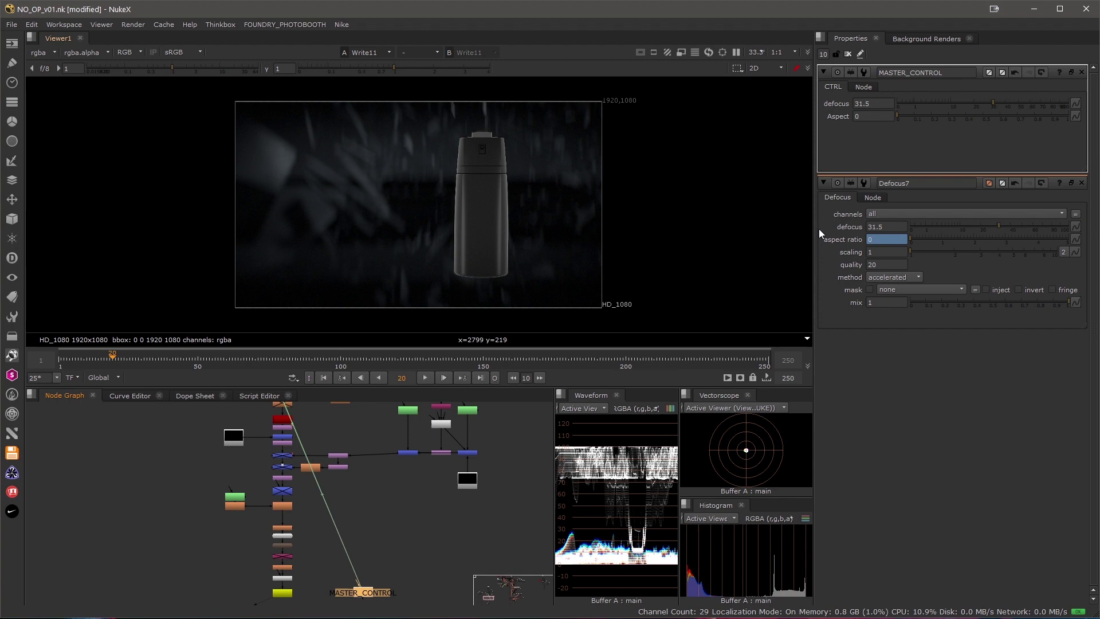
pyautogui.moveTo(936, 115); pyautogui.dragTo(1068, 121)
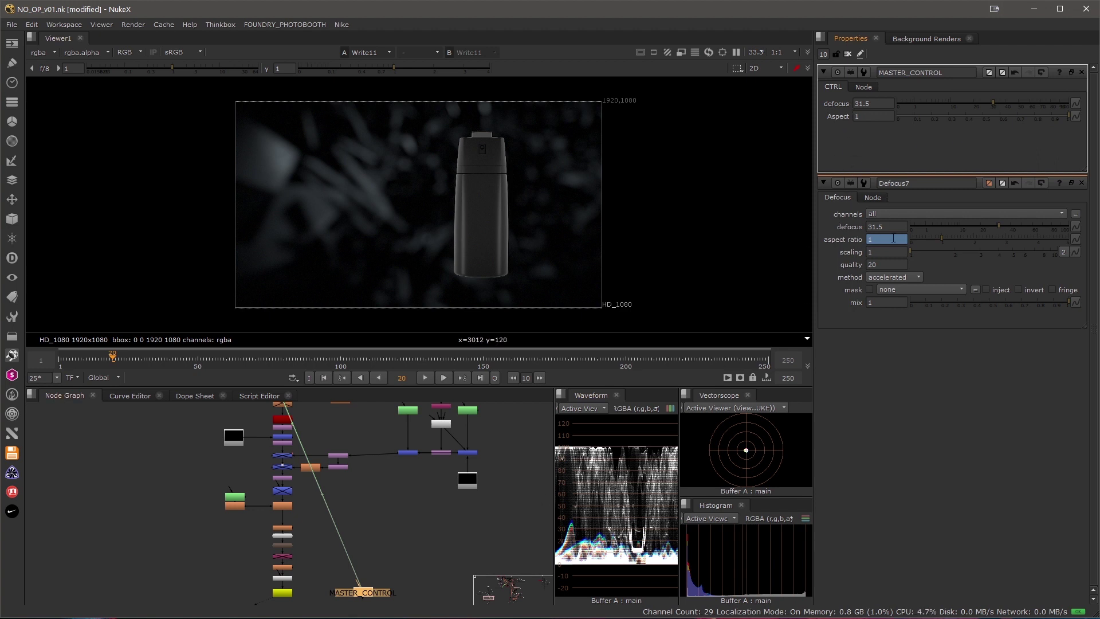
pyautogui.moveTo(363, 595); pyautogui.dragTo(342, 573, button='middle')
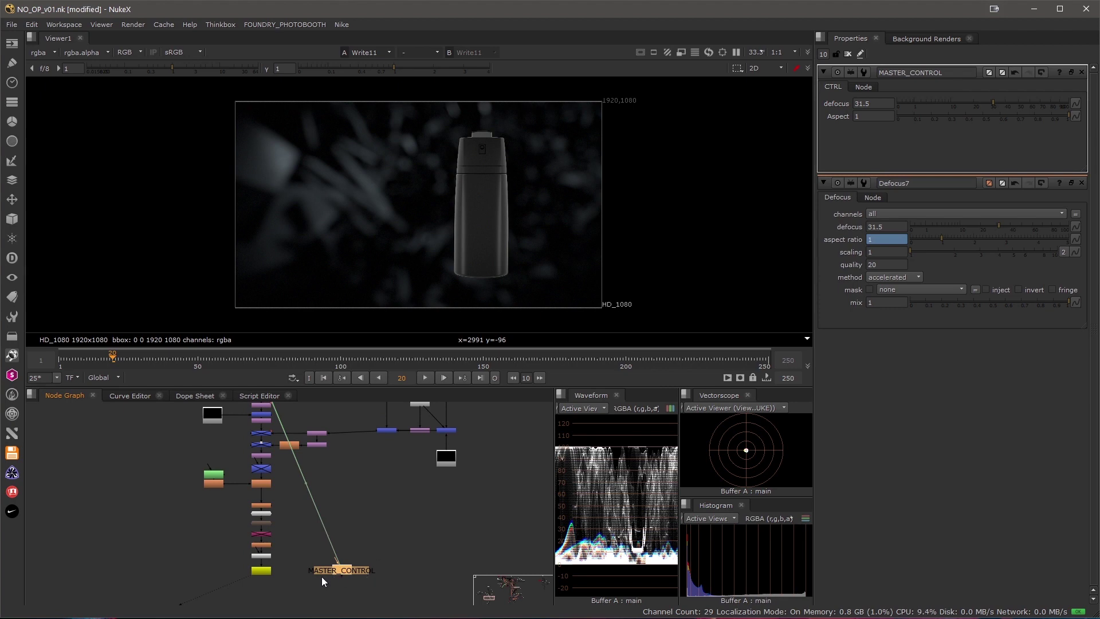
# Edit Defocus7's aspect ratio expression to parent.MASTER_CONTROL.Aspect*2, after trying *0.5
pyautogui.rightClick(882, 240)
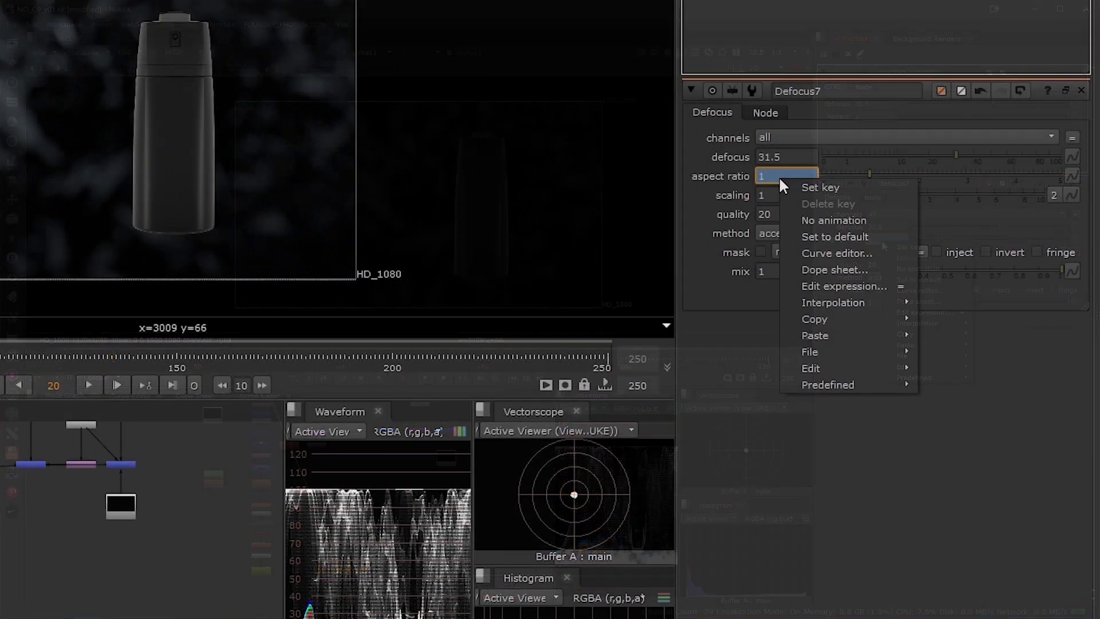
pyautogui.click(819, 286)
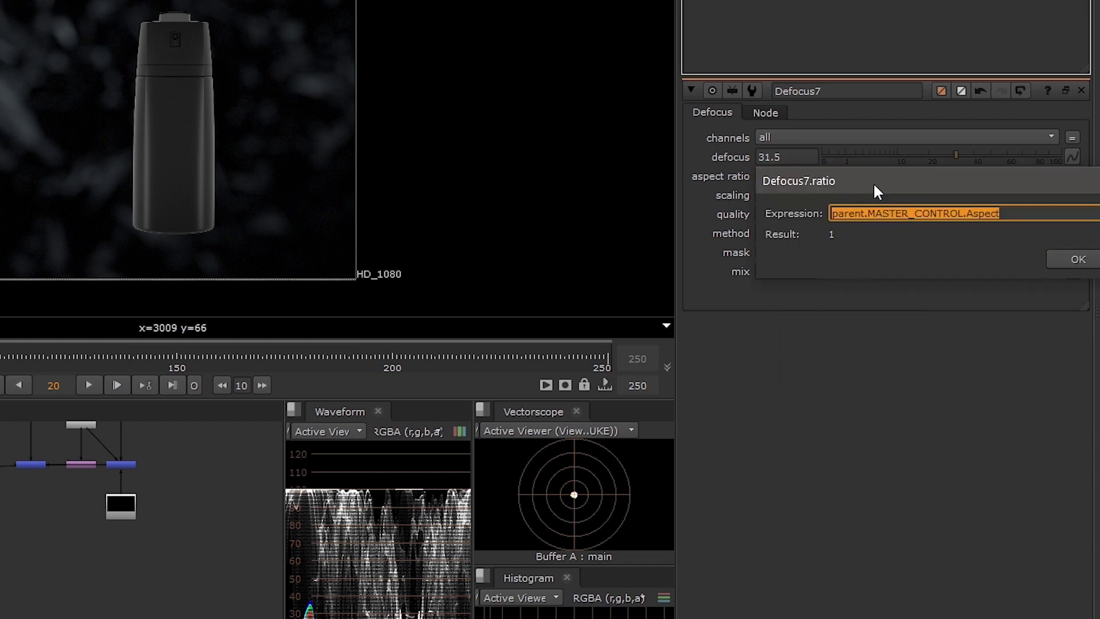
pyautogui.moveTo(875, 186); pyautogui.dragTo(721, 431)
pyautogui.click(869, 460)
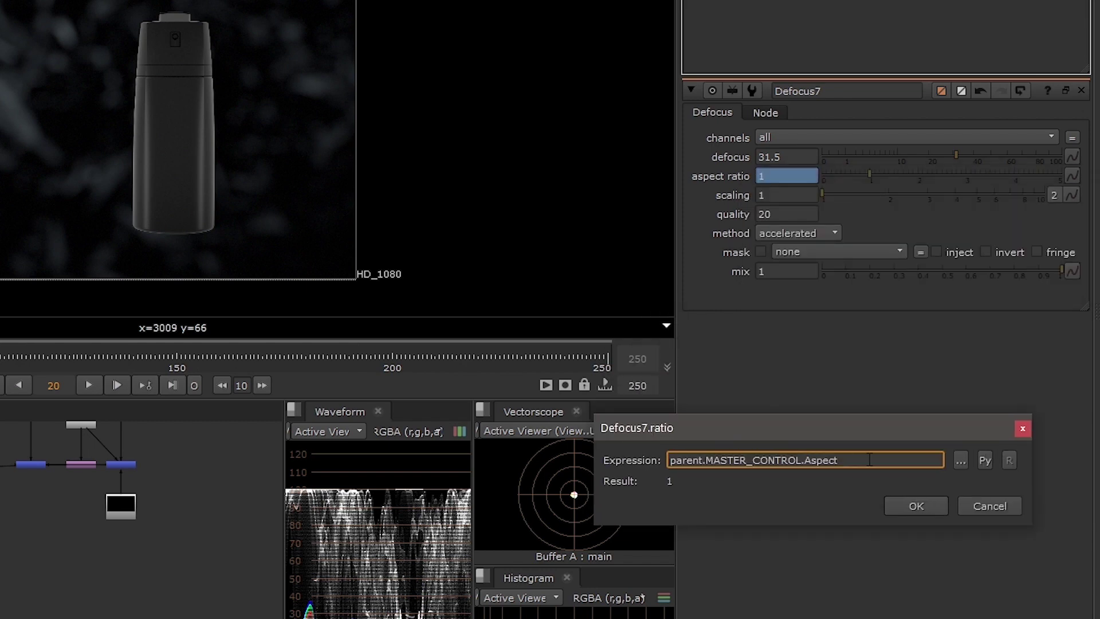
pyautogui.write('*')
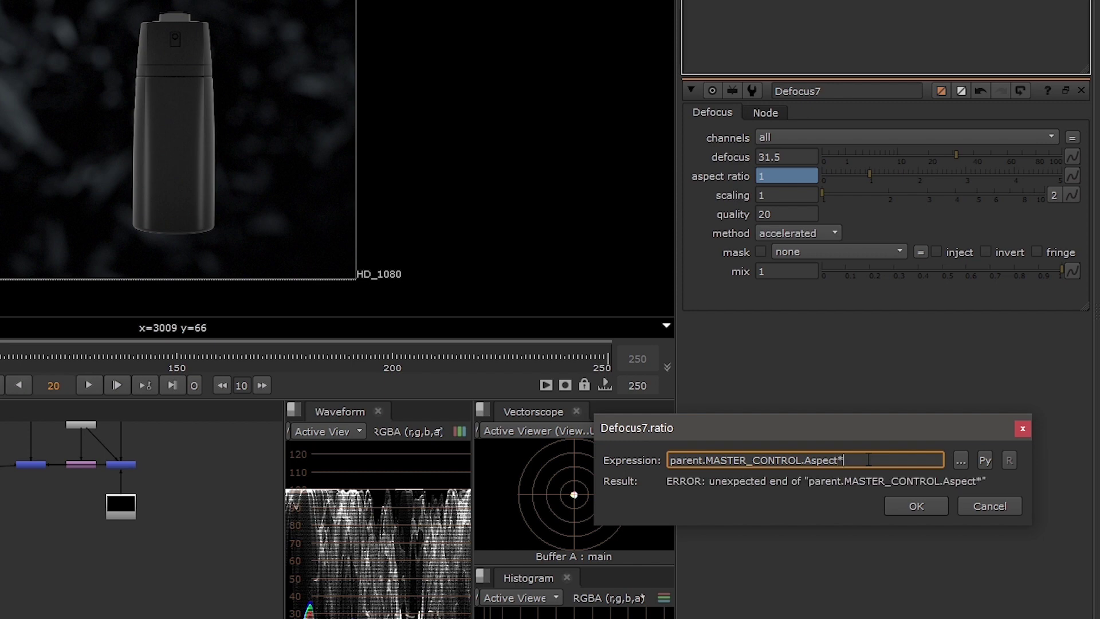
pyautogui.write('0.5')
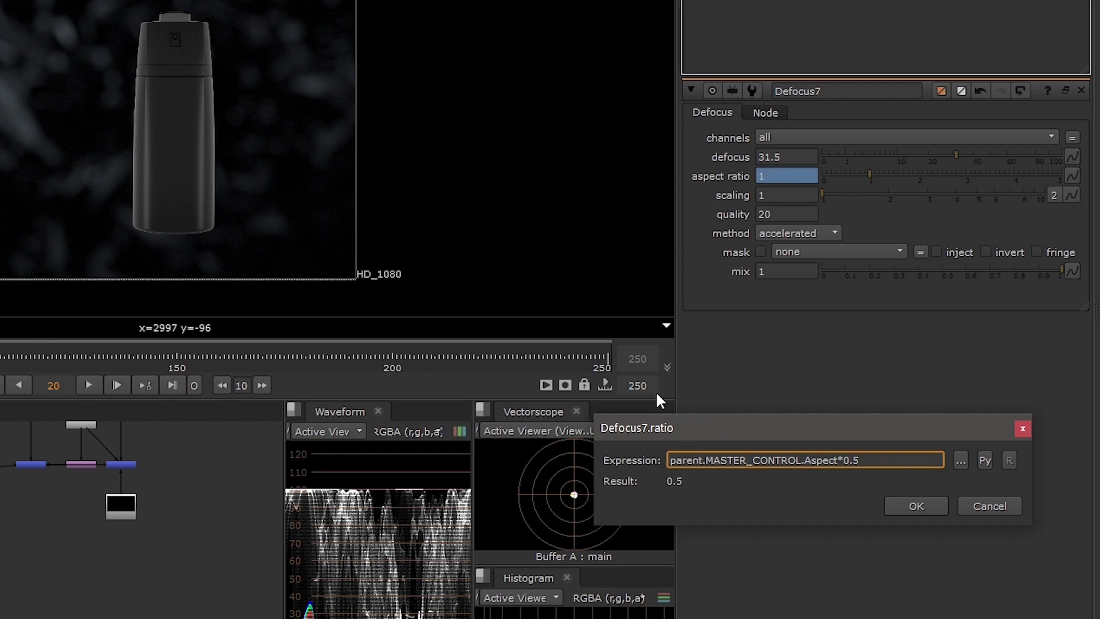
pyautogui.moveTo(887, 464); pyautogui.dragTo(843, 462)
pyautogui.write('2')
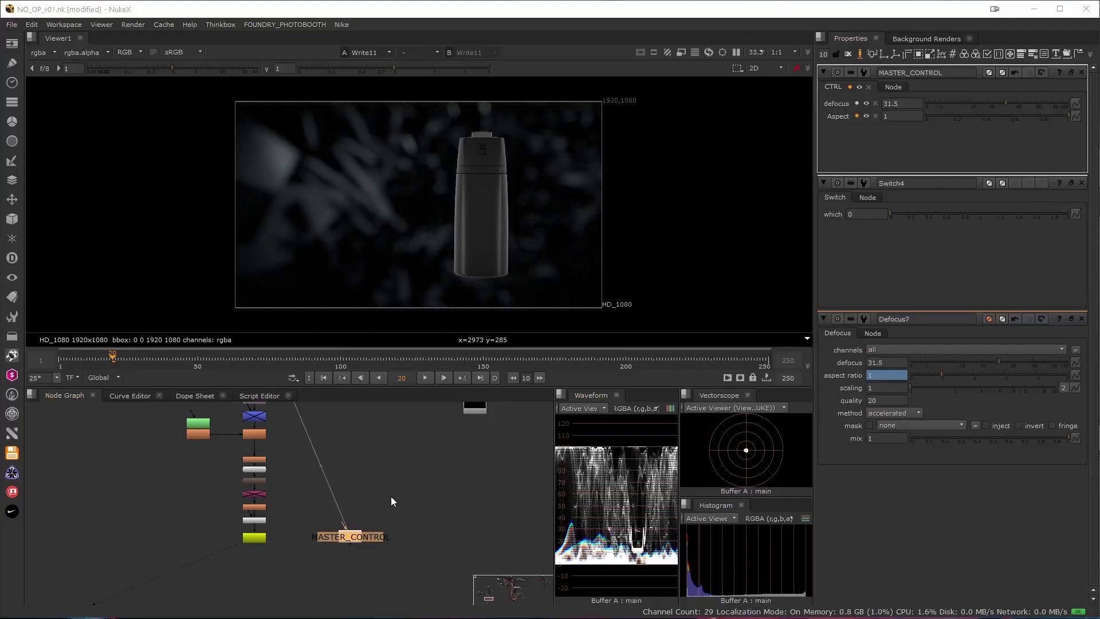
# Add a Divider Line and a Pulldown Choice knob under Aspect on MASTER_CONTROL
pyautogui.scroll(2, 391, 496)
pyautogui.moveTo(369, 504); pyautogui.dragTo(378, 512, button='middle')
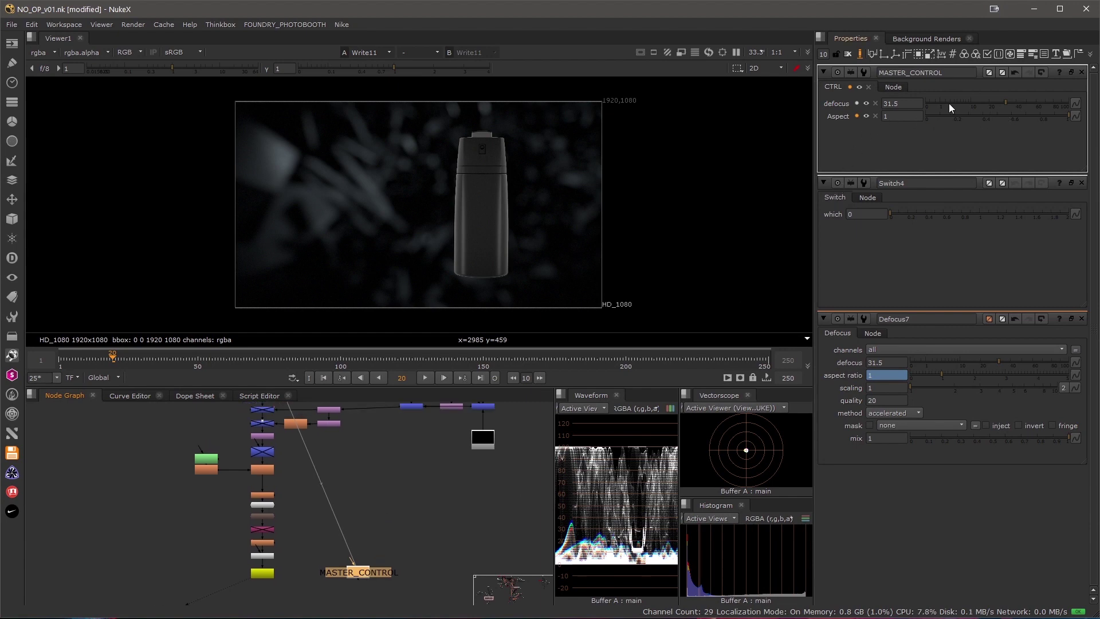
pyautogui.click(861, 54)
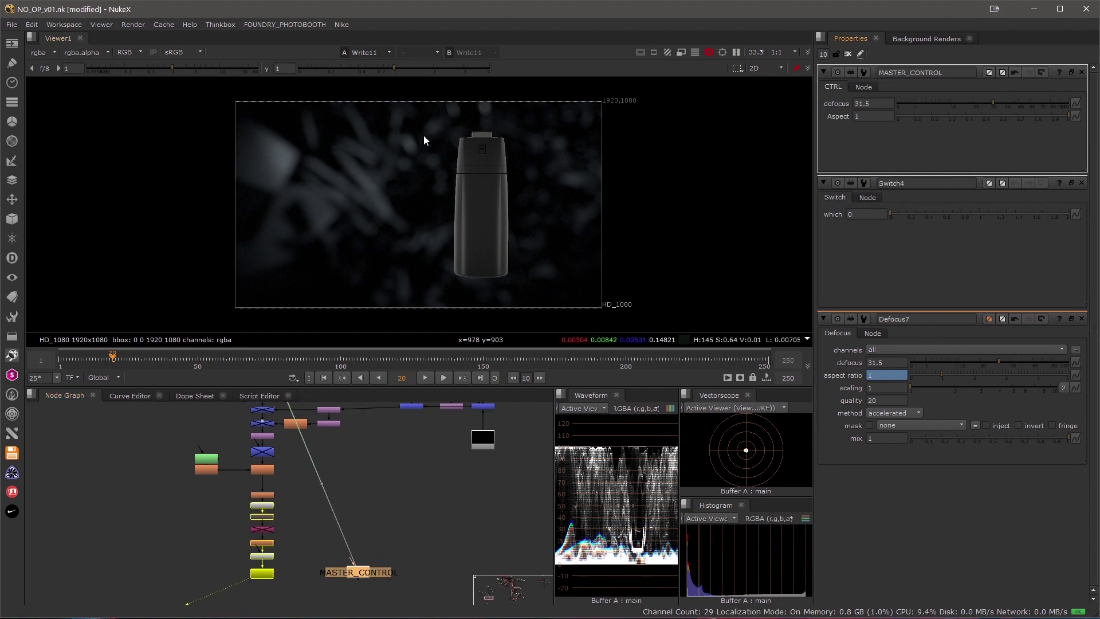
pyautogui.click(861, 53)
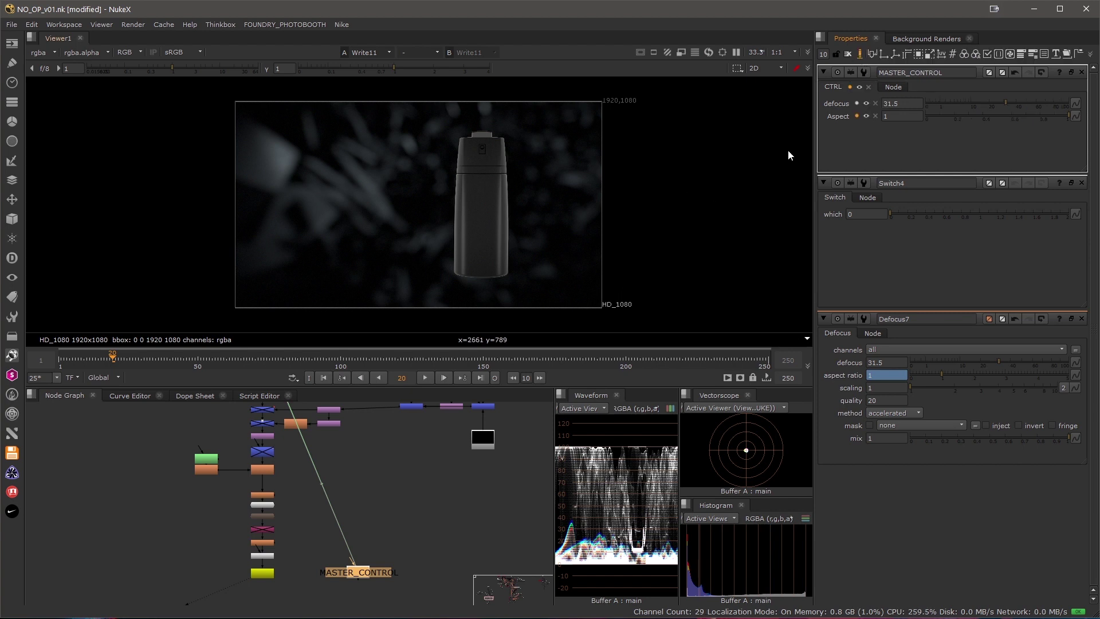
pyautogui.click(1090, 54)
pyautogui.moveTo(1080, 106); pyautogui.dragTo(917, 137)
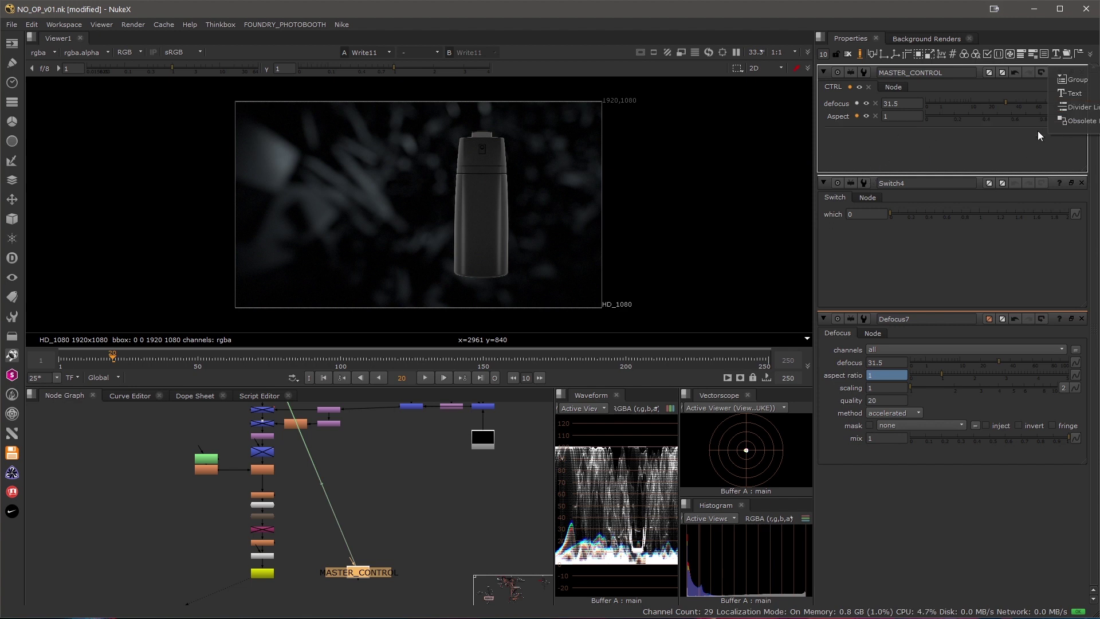
pyautogui.click(1016, 143)
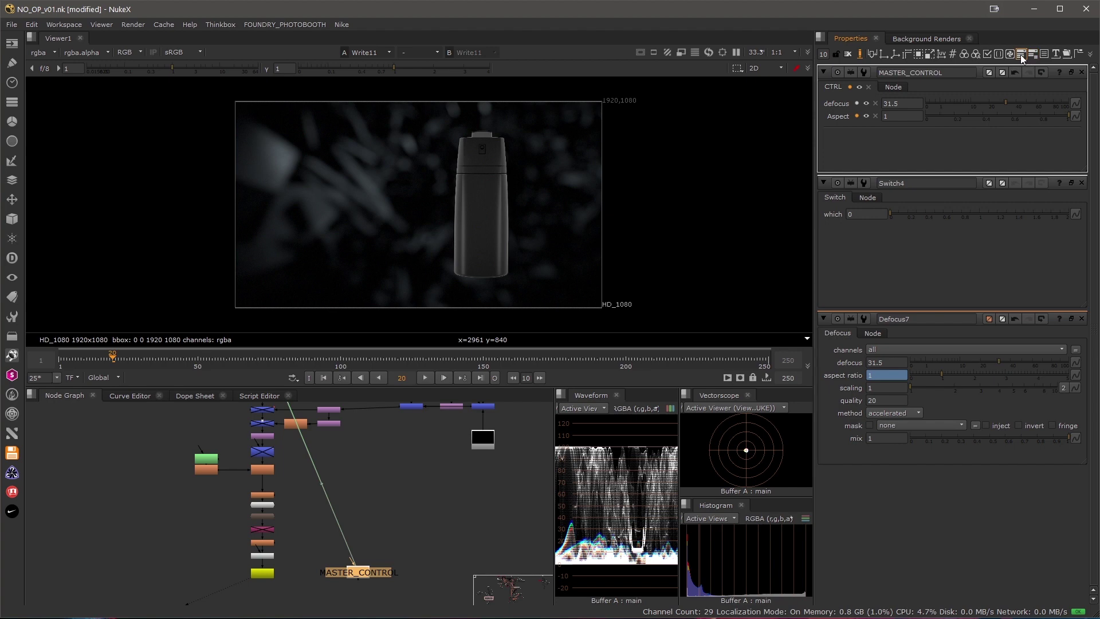
pyautogui.moveTo(1023, 59); pyautogui.dragTo(953, 144)
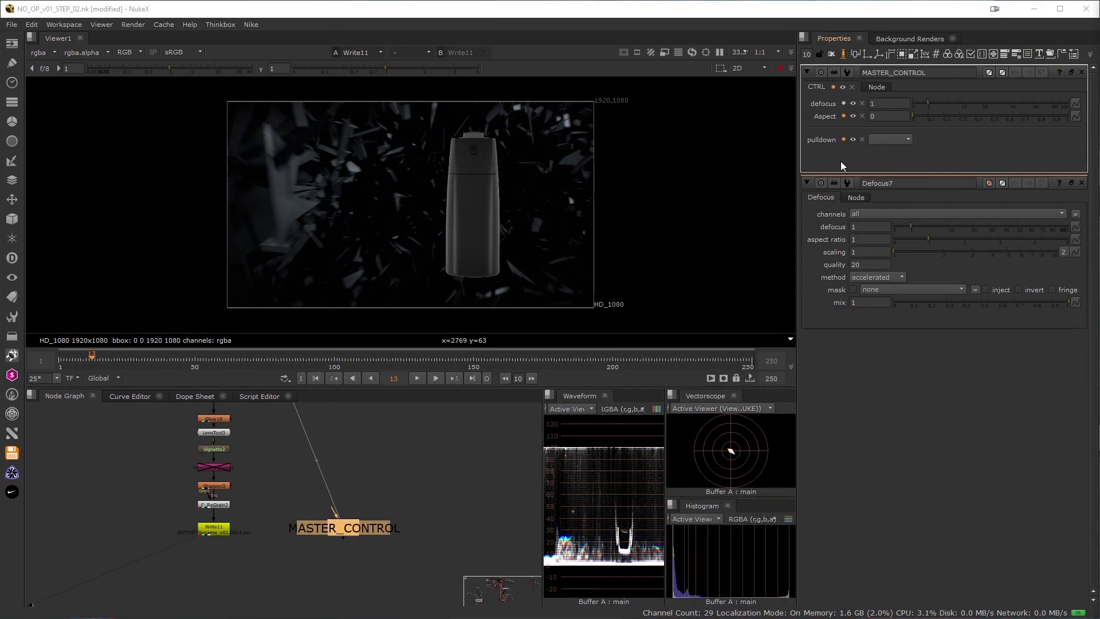
# Give the new pulldown knob the name and label 'version'
pyautogui.doubleClick(845, 140)
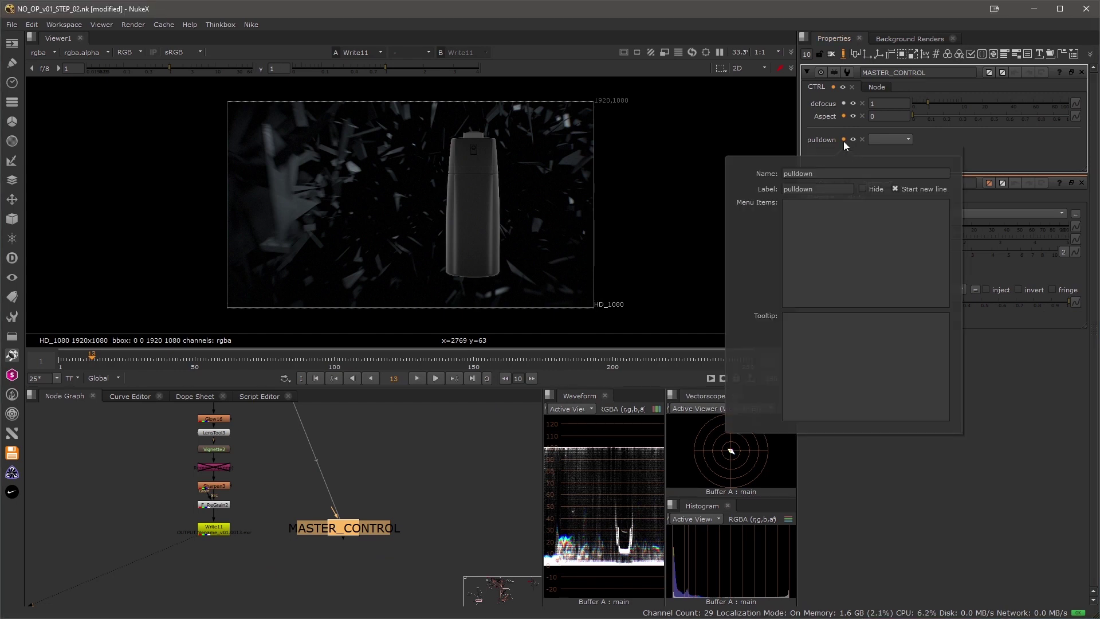
pyautogui.doubleClick(828, 170)
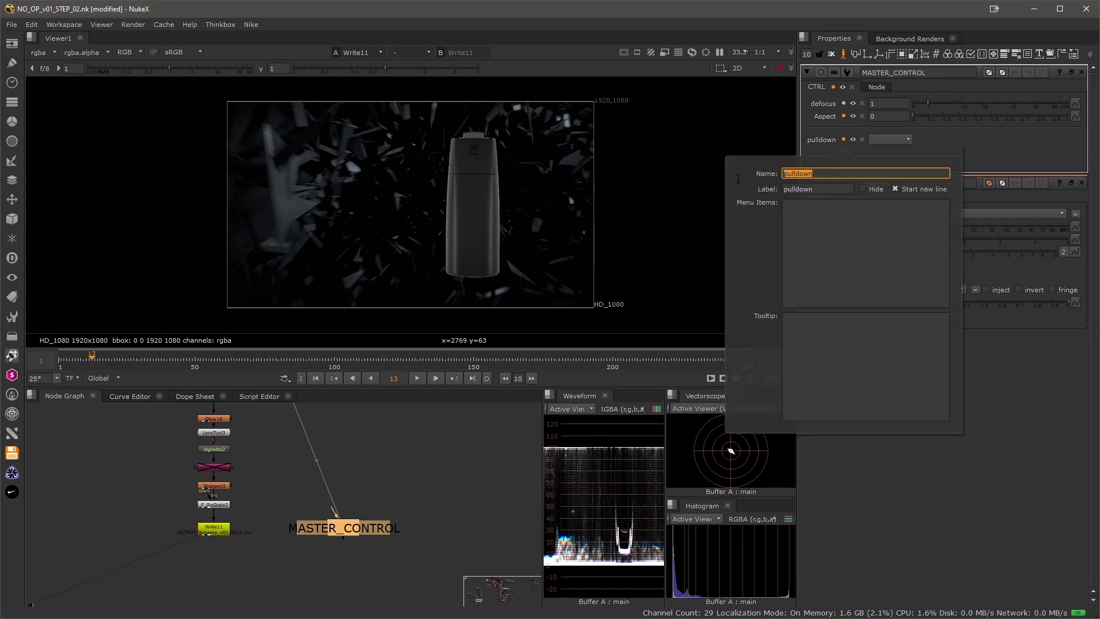
pyautogui.write('version')
pyautogui.hotkey('ctrl', 'a')
pyautogui.press('Tab')
pyautogui.write('version')
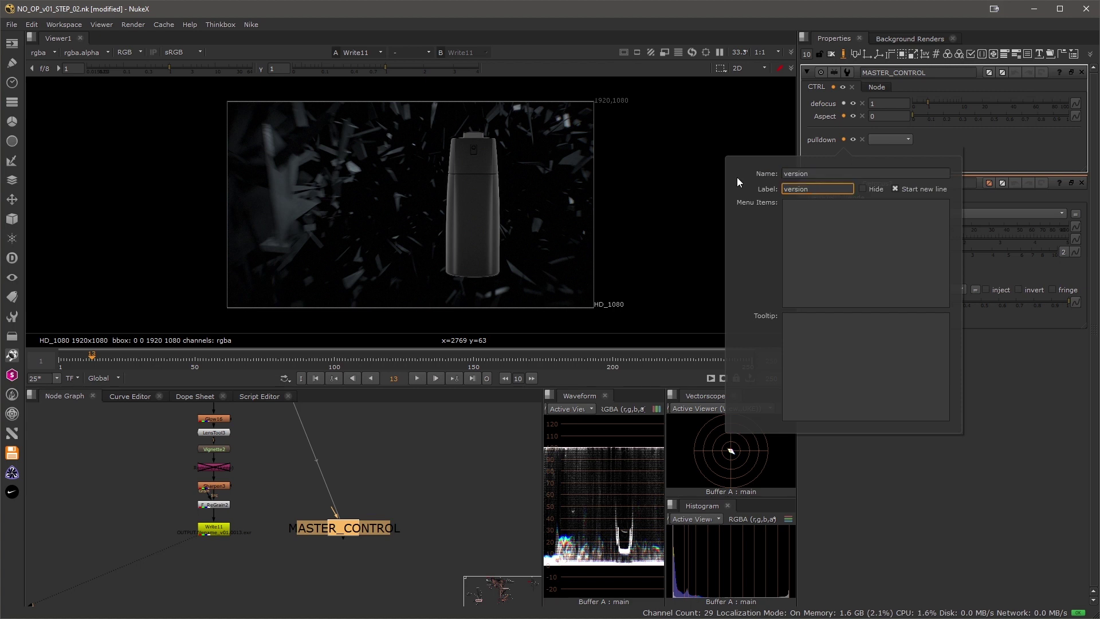
# Enter Bottle_A, Bottle_B and Bottle_C as the version knob's menu items
pyautogui.click(841, 247)
pyautogui.write('Bottle_A')
pyautogui.hotkey('ctrl', 'a')
pyautogui.hotkey('ctrl', 'x')
pyautogui.hotkey('ctrl', 'v')
pyautogui.press('Return')
pyautogui.hotkey('ctrl', 'v')
pyautogui.hotkey('ctrl', 'v')
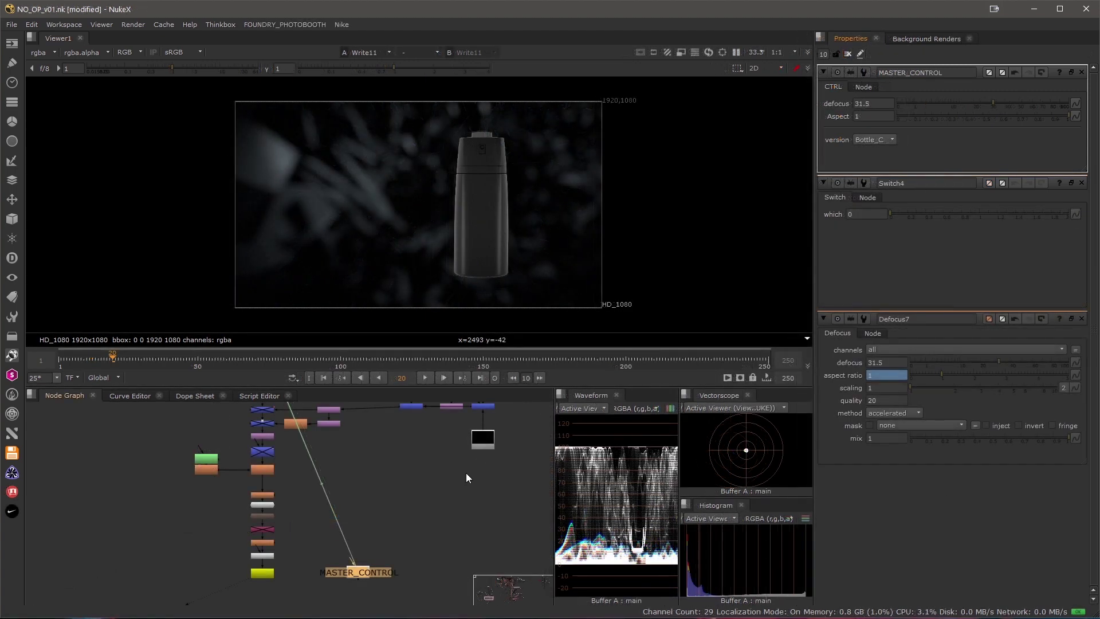
# Close the Defocus7 properties and open Switch4's properties
pyautogui.click(1081, 320)
pyautogui.scroll(-5, 331, 515)
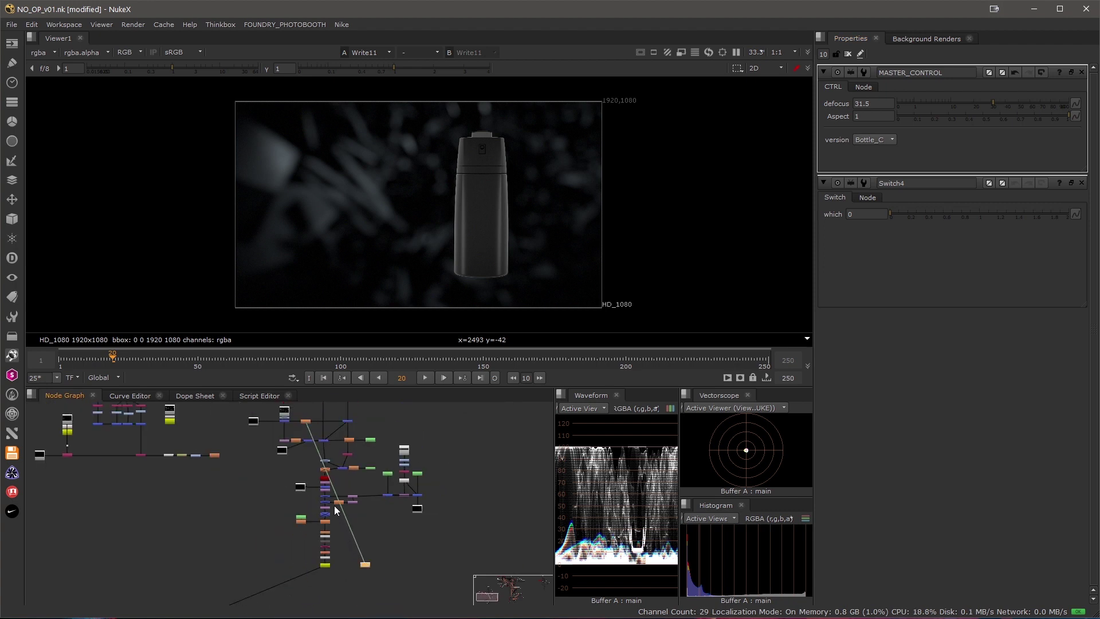
pyautogui.scroll(3, 381, 549)
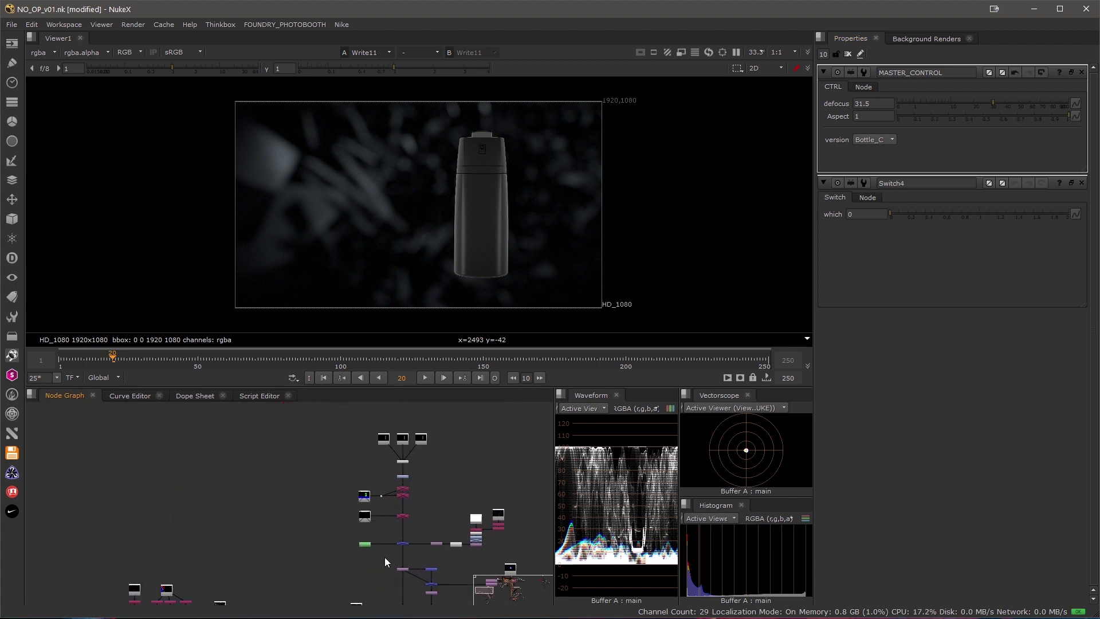
pyautogui.doubleClick(401, 462)
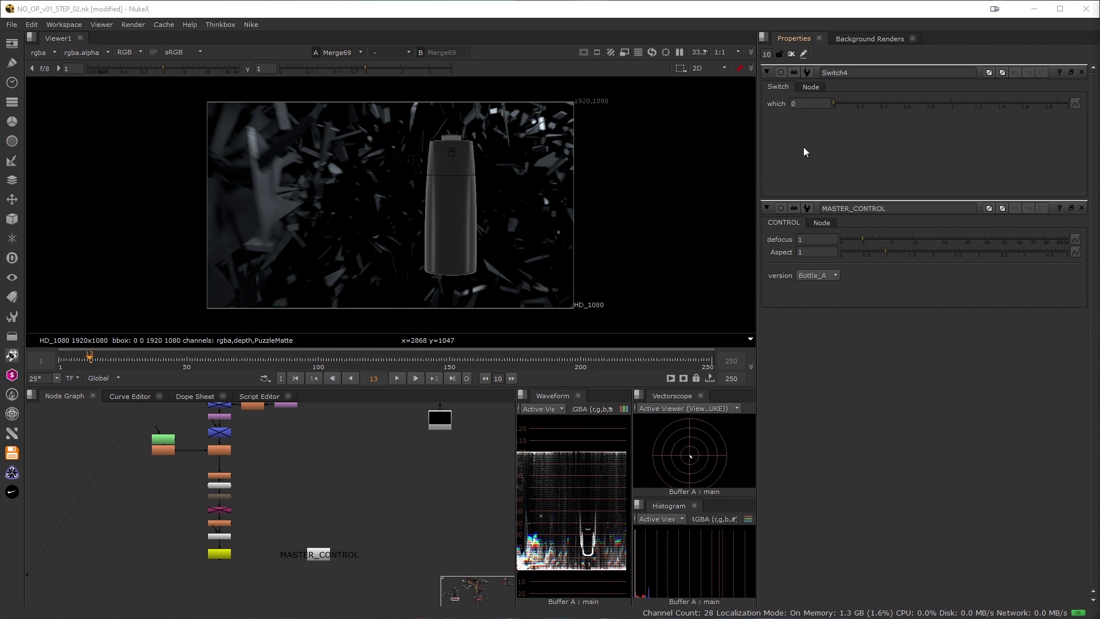
# Confirm version stays at Bottle_A, grab the MASTER_CONTROL name, and select Switch4's which field
pyautogui.click(817, 275)
pyautogui.click(801, 112)
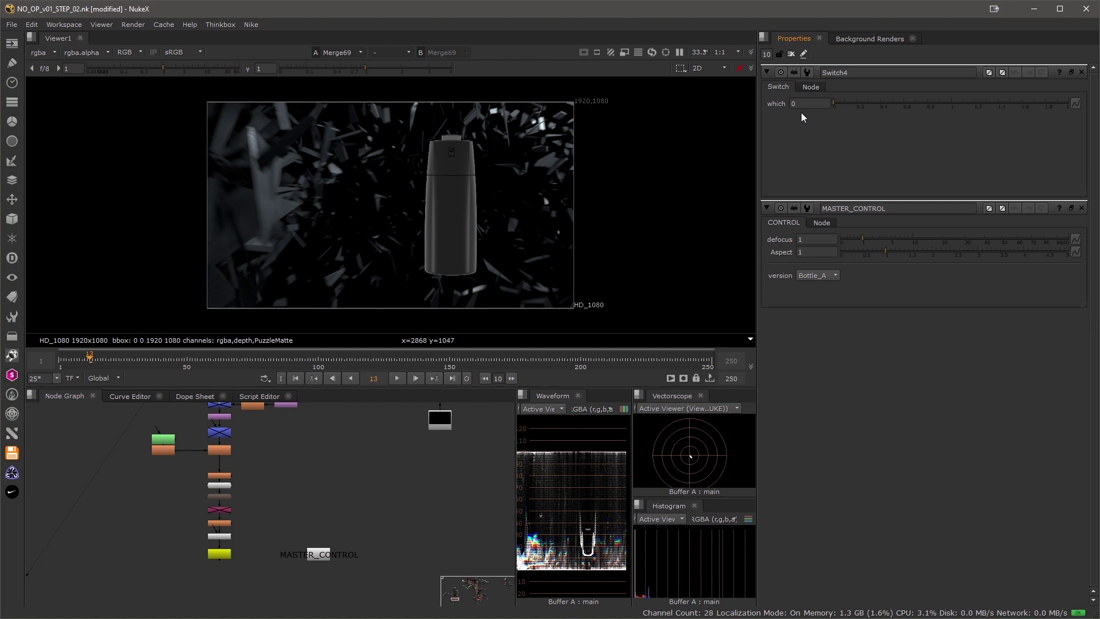
pyautogui.click(789, 275)
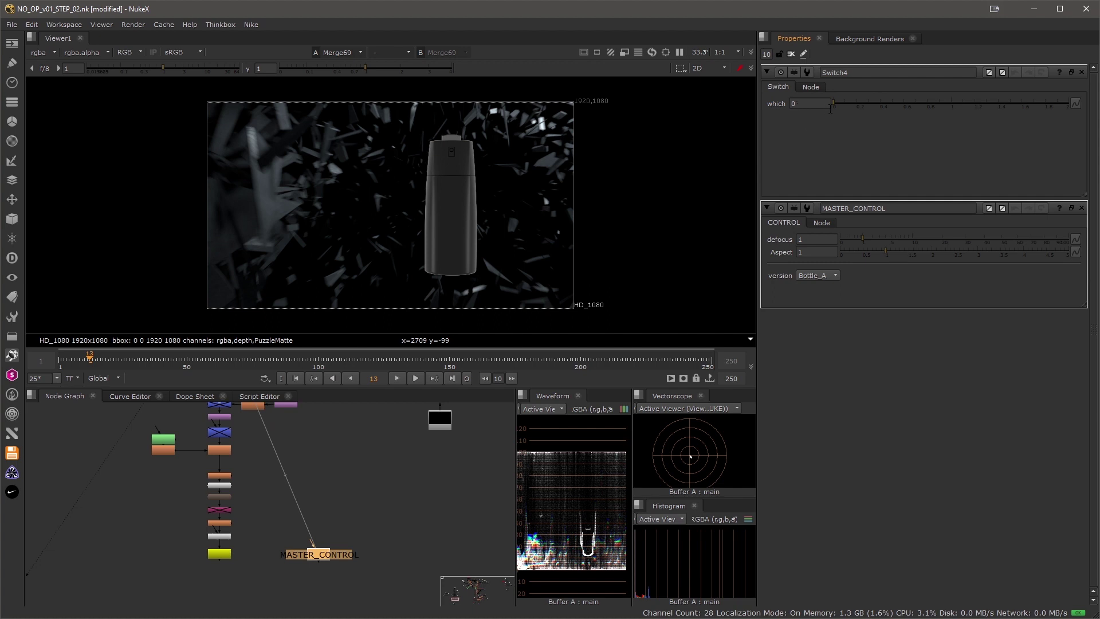
pyautogui.moveTo(892, 207); pyautogui.dragTo(823, 209)
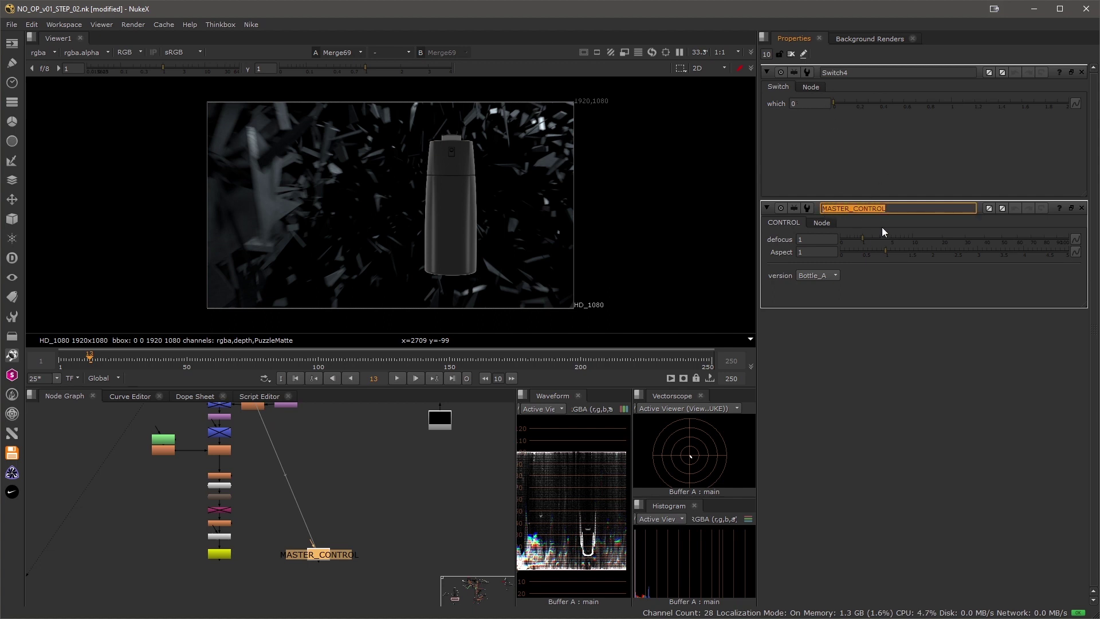
pyautogui.click(803, 104)
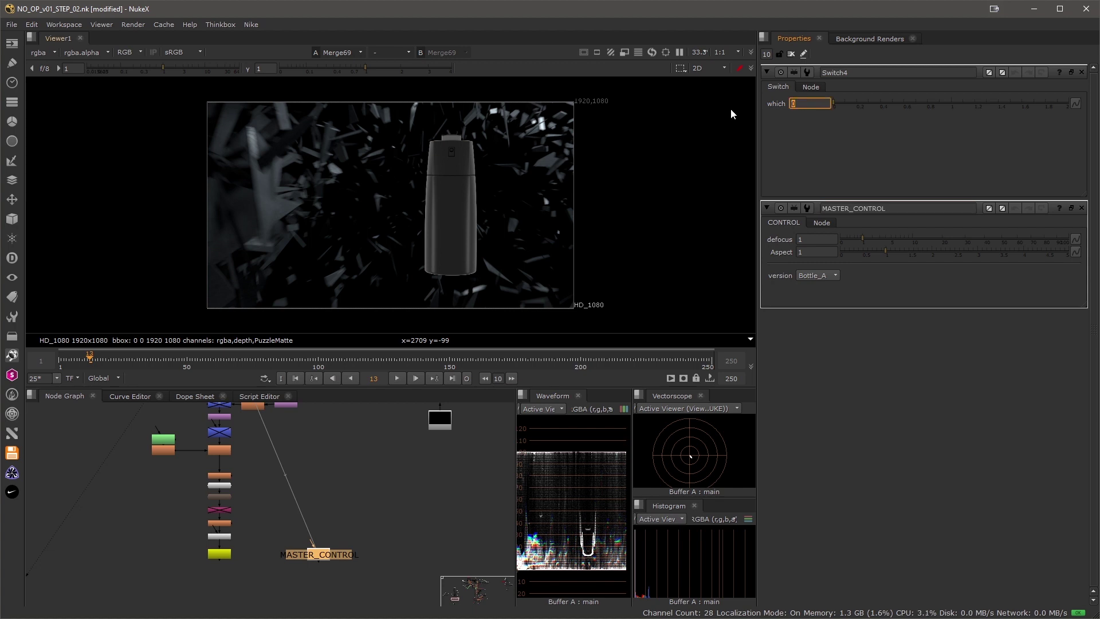
# Set Switch4's which value to the expression MASTER_CONTROL.version
pyautogui.press('=')
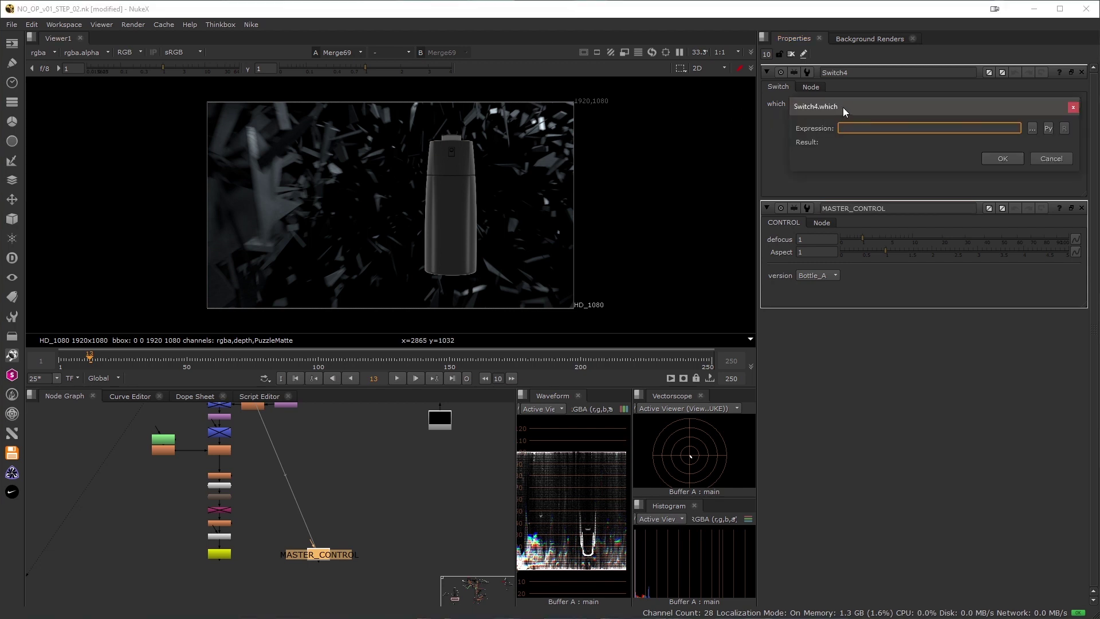
pyautogui.moveTo(843, 107); pyautogui.dragTo(792, 150)
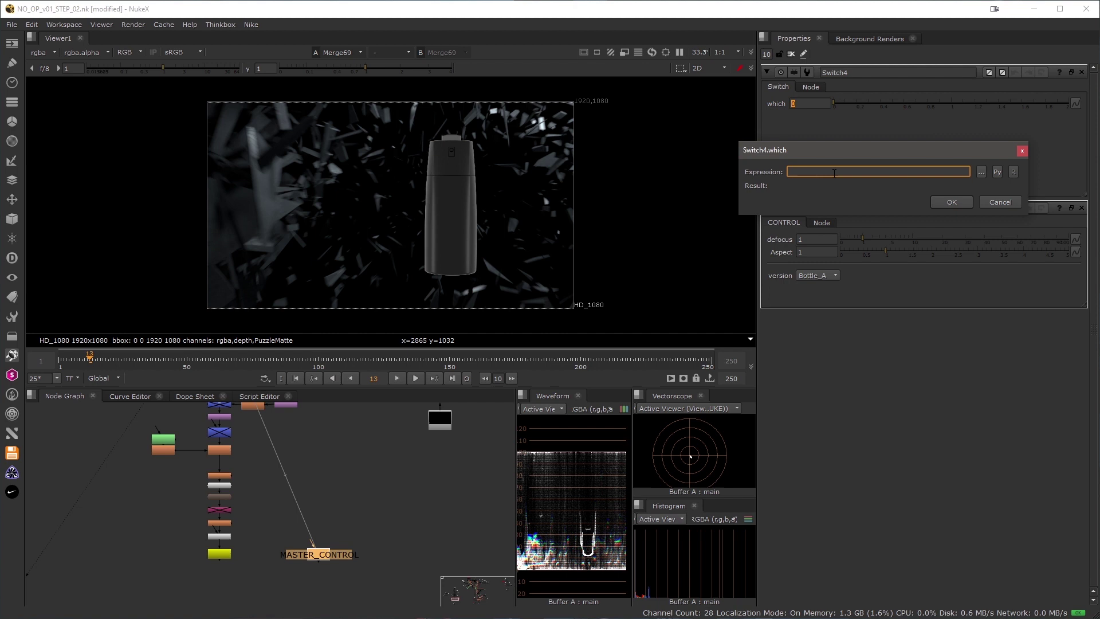
pyautogui.hotkey('ctrl', 'v')
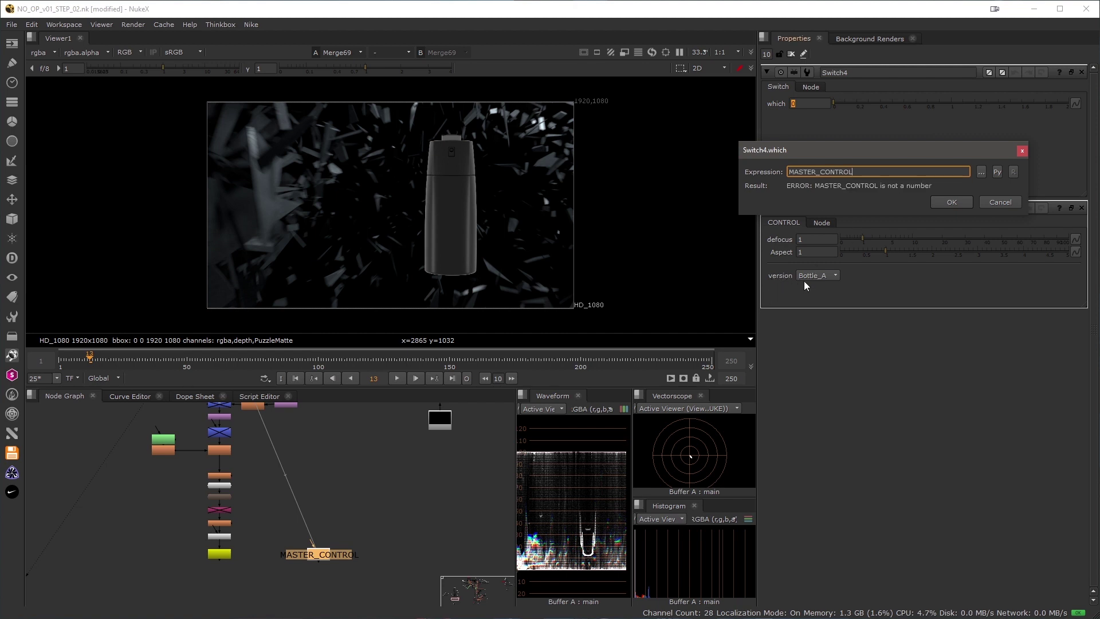
pyautogui.write('.version')
pyautogui.click(962, 202)
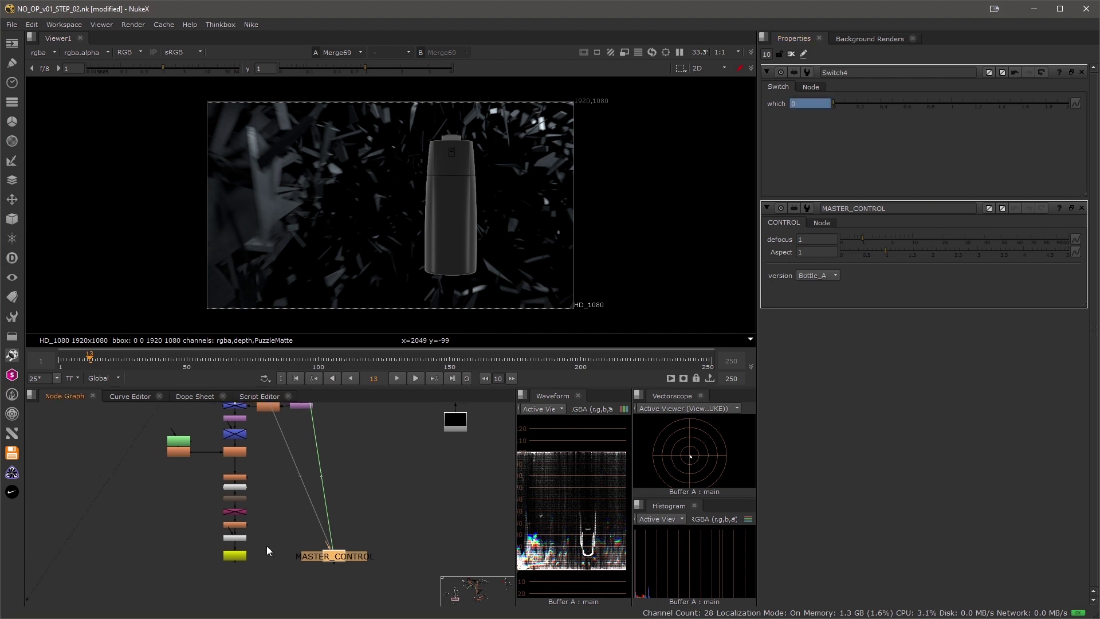
# Show the Write11 node's output in the viewer
pyautogui.click(240, 556)
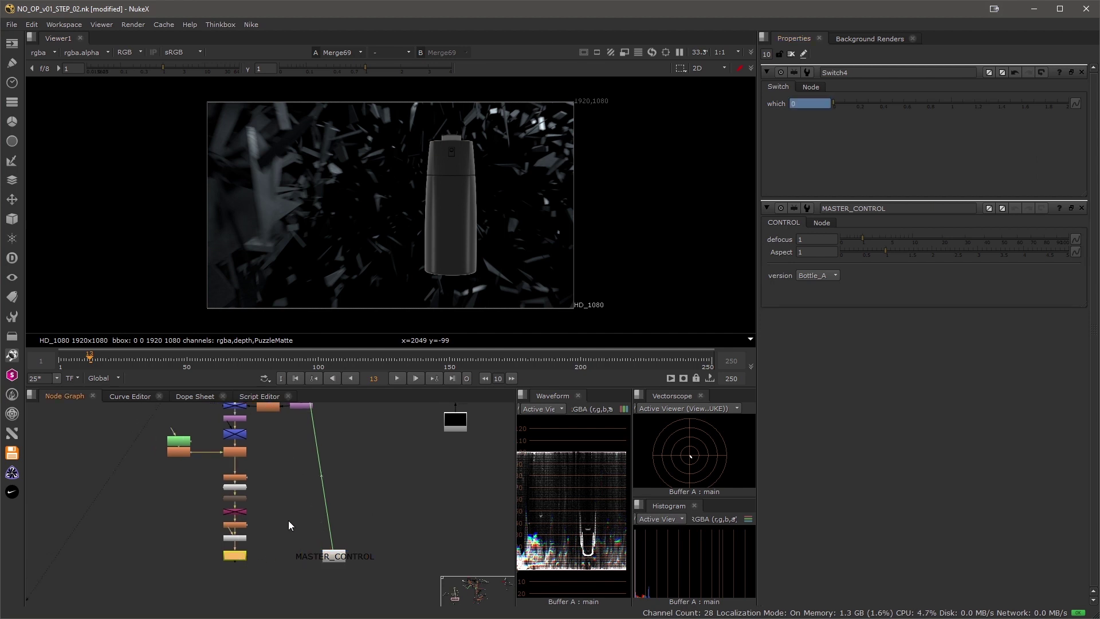
pyautogui.moveTo(273, 538); pyautogui.dragTo(262, 525, button='middle')
pyautogui.press('1')
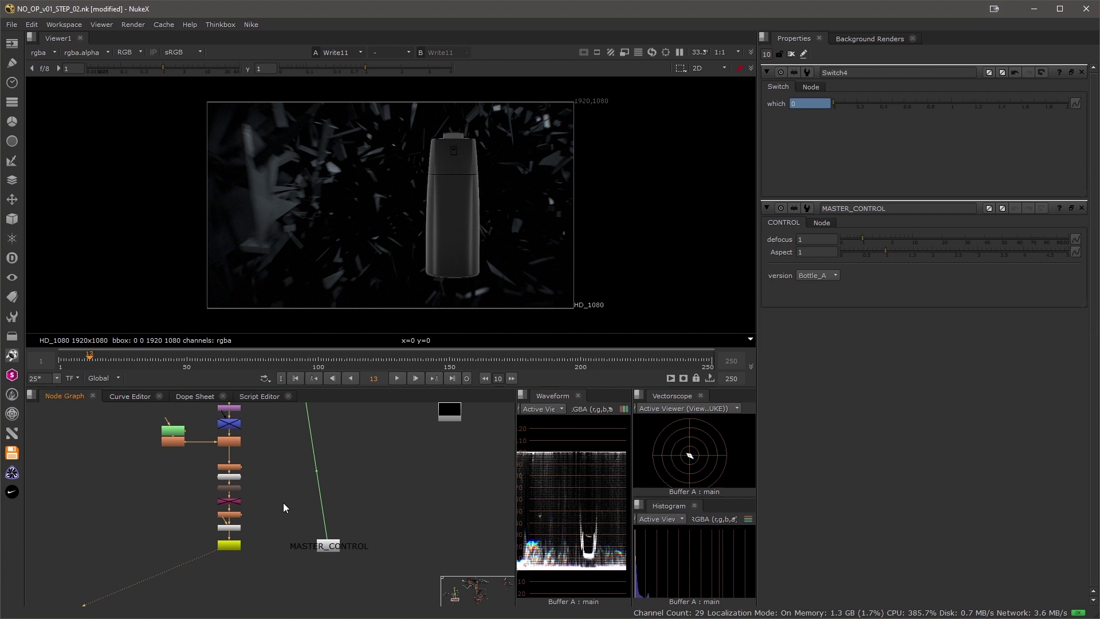
# Cycle MASTER_CONTROL's version through Bottle_B, Bottle_C and Bottle_B, ending at Bottle_A
pyautogui.doubleClick(332, 547)
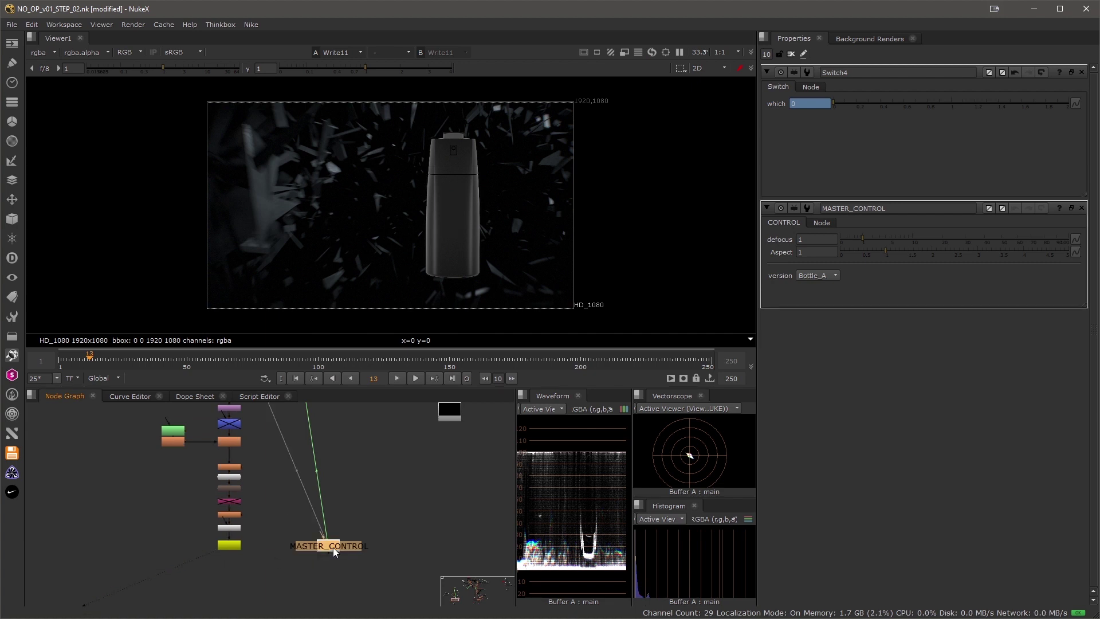
pyautogui.click(819, 140)
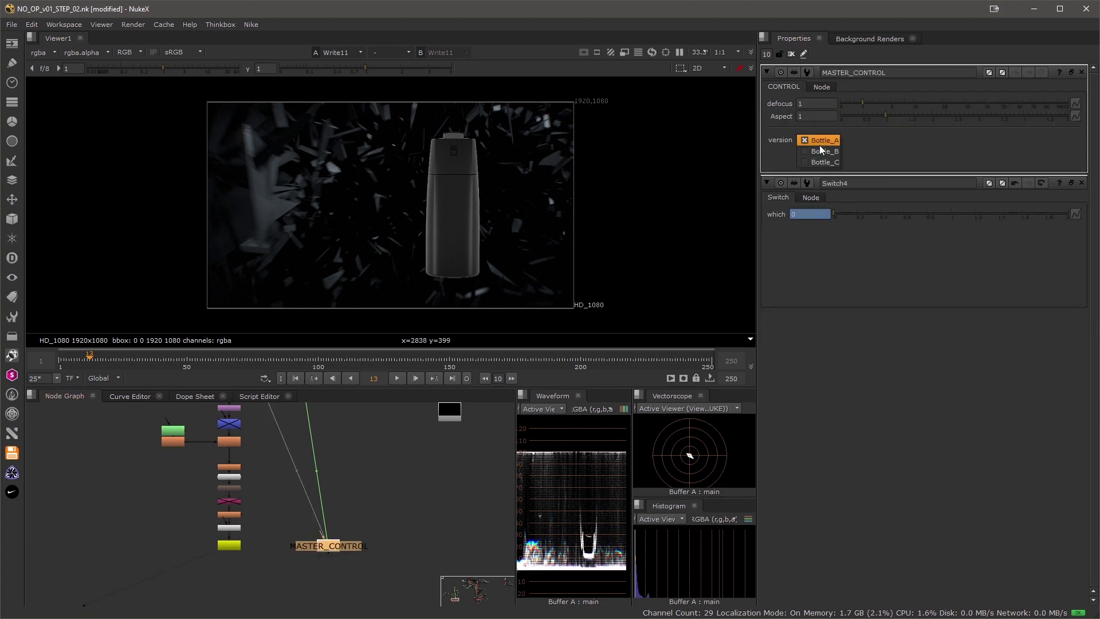
pyautogui.click(819, 147)
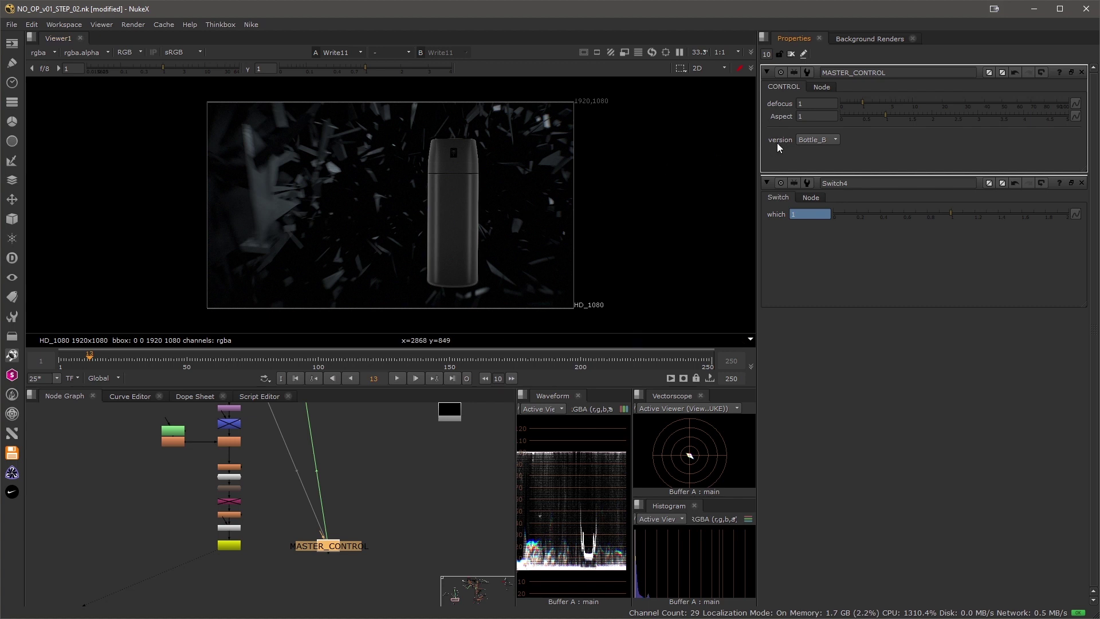
pyautogui.click(817, 141)
pyautogui.click(809, 152)
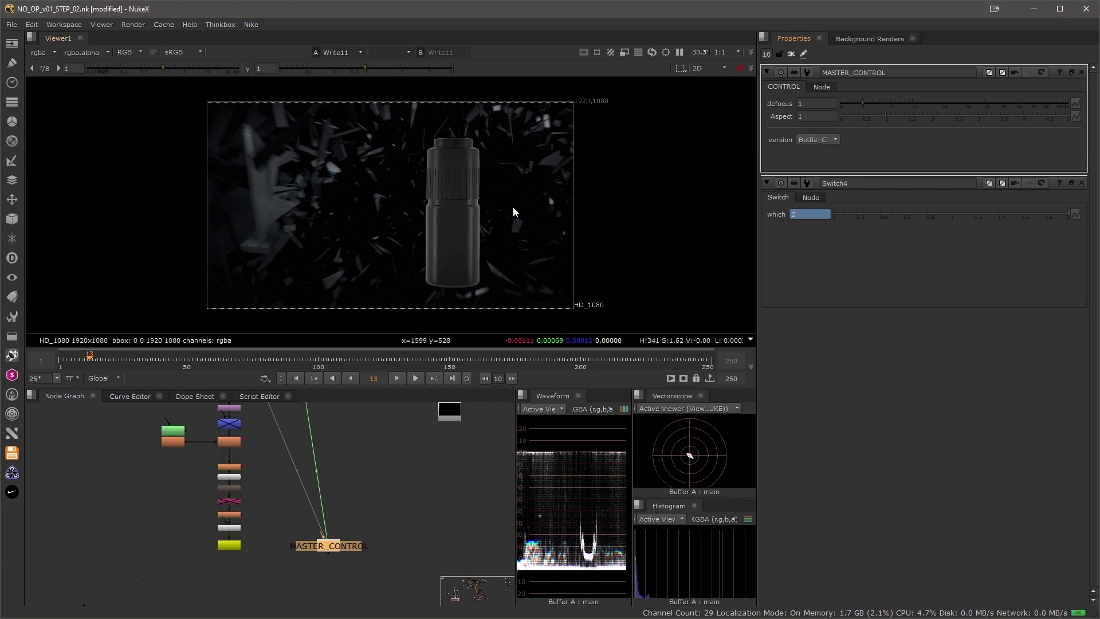
pyautogui.click(815, 140)
pyautogui.click(816, 131)
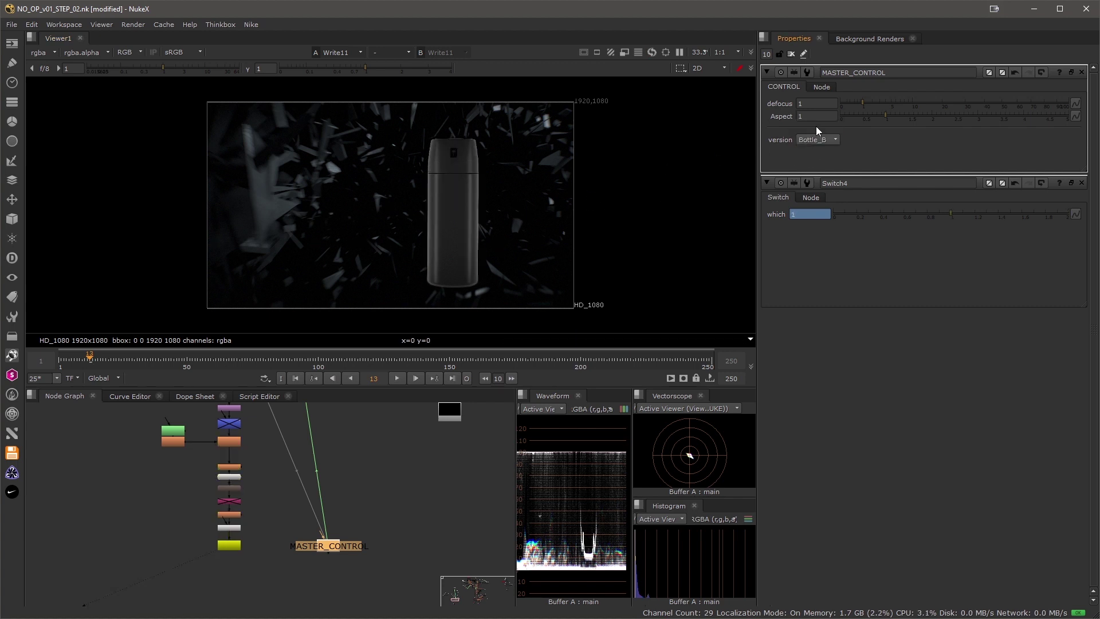
pyautogui.click(814, 137)
pyautogui.click(815, 131)
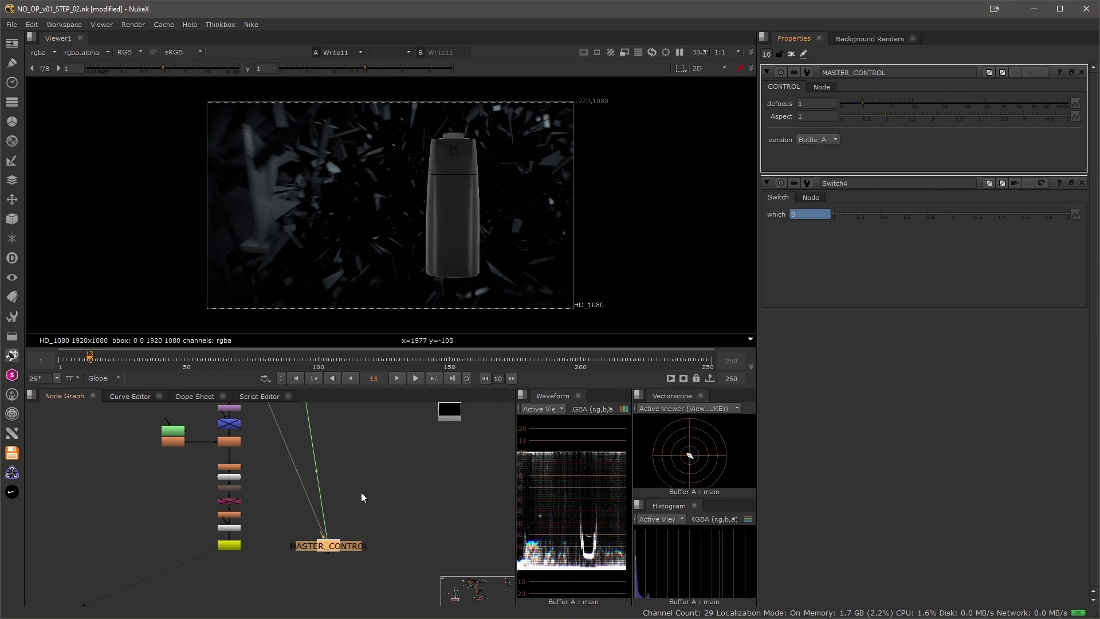
pyautogui.moveTo(384, 538); pyautogui.dragTo(375, 536, button='middle')
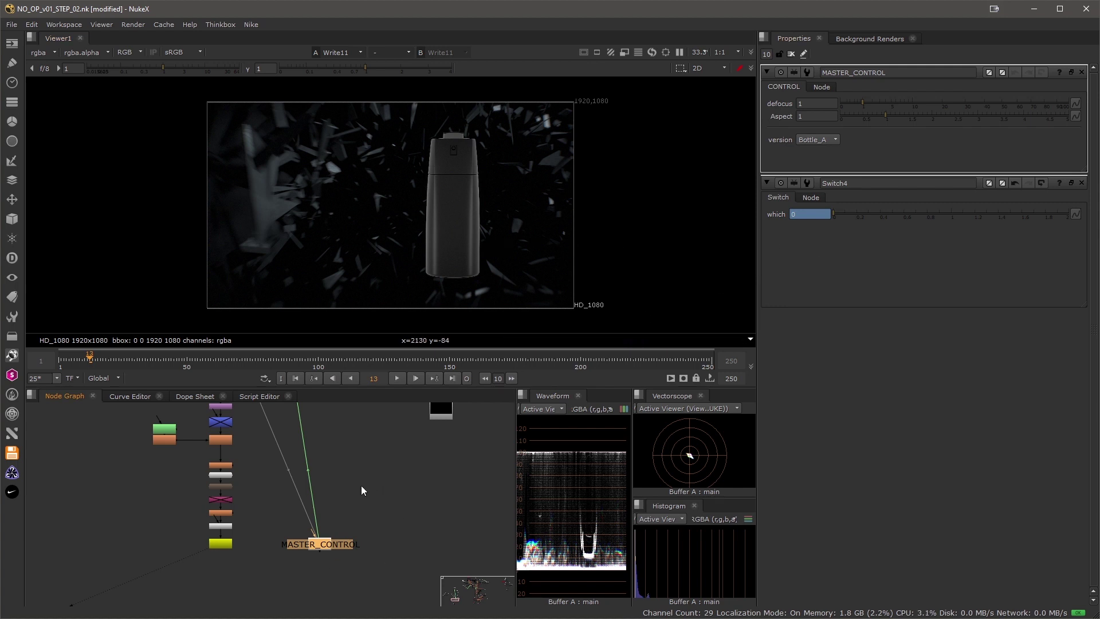
# Open Write11's properties and replace 'filename' in its output path with [value ]
pyautogui.scroll(3, 221, 544)
pyautogui.doubleClick(235, 527)
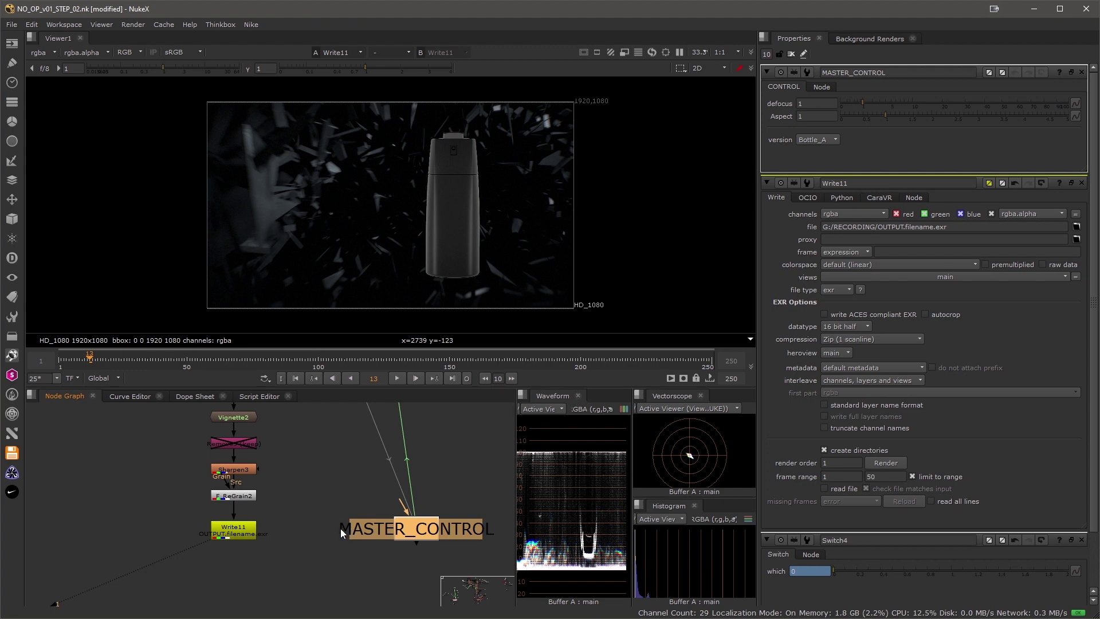
pyautogui.click(247, 529)
pyautogui.doubleClick(245, 532)
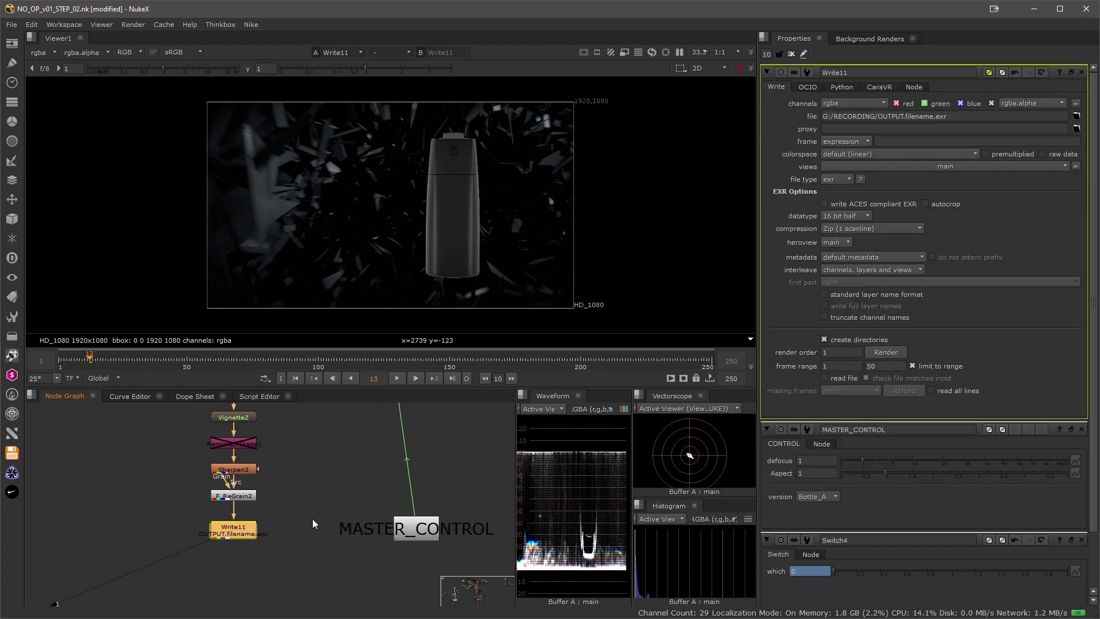
pyautogui.doubleClick(452, 530)
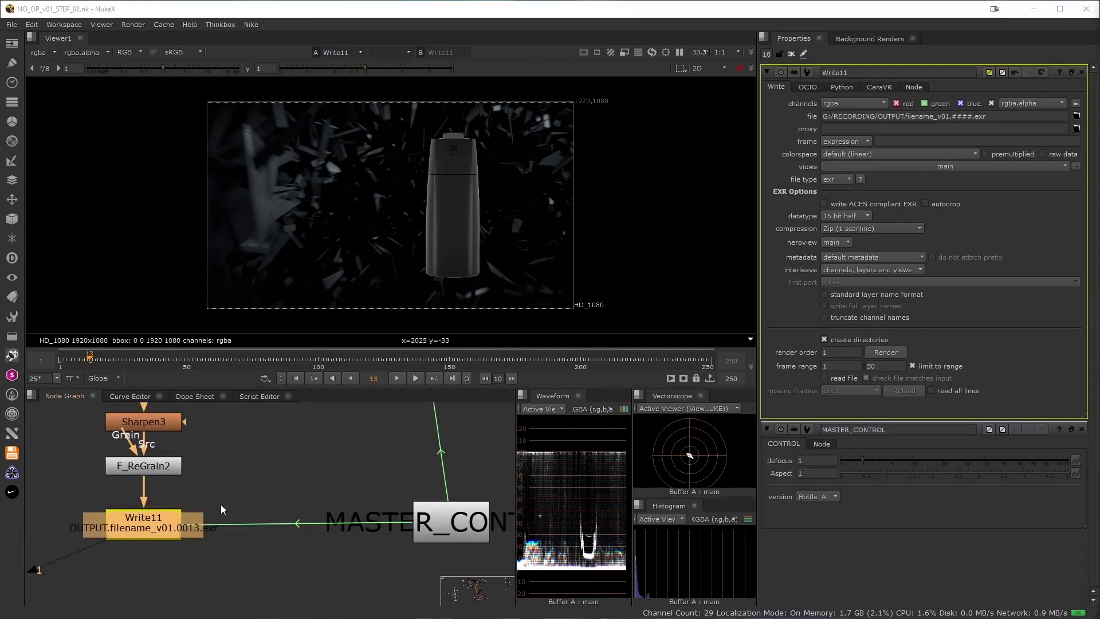
pyautogui.doubleClick(917, 116)
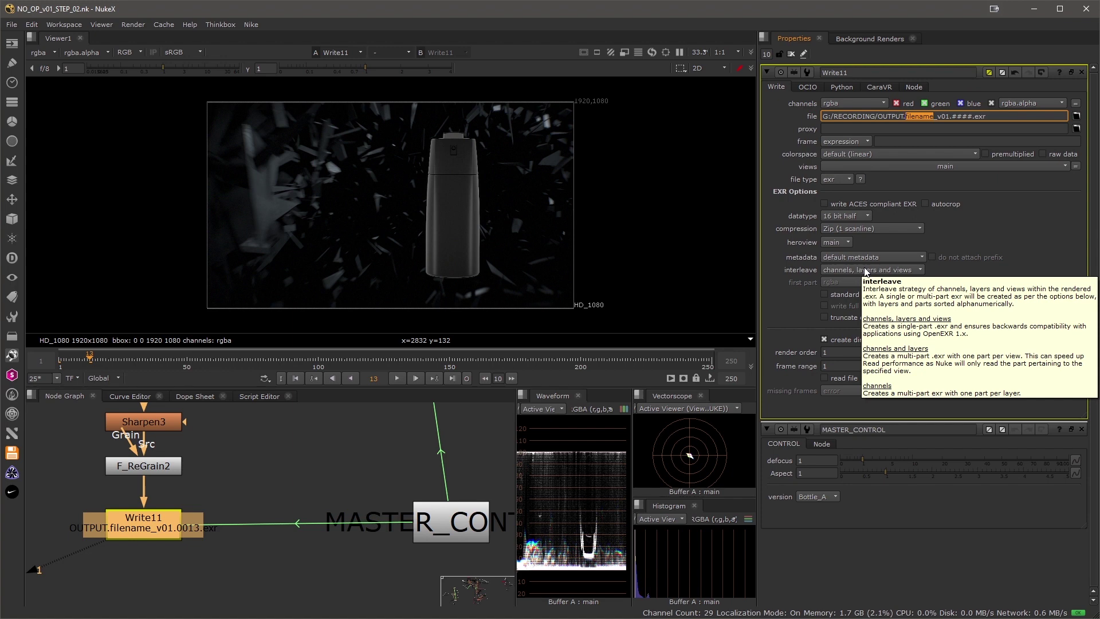
pyautogui.write('[]')
pyautogui.write('v')
pyautogui.write('alue')
# Complete Write11's path with [value MASTER_CONTROL.version], resolving to OUTPUT.Bottle_A_v01.0013.exr
pyautogui.doubleClick(906, 431)
pyautogui.hotkey('ctrl', 'c')
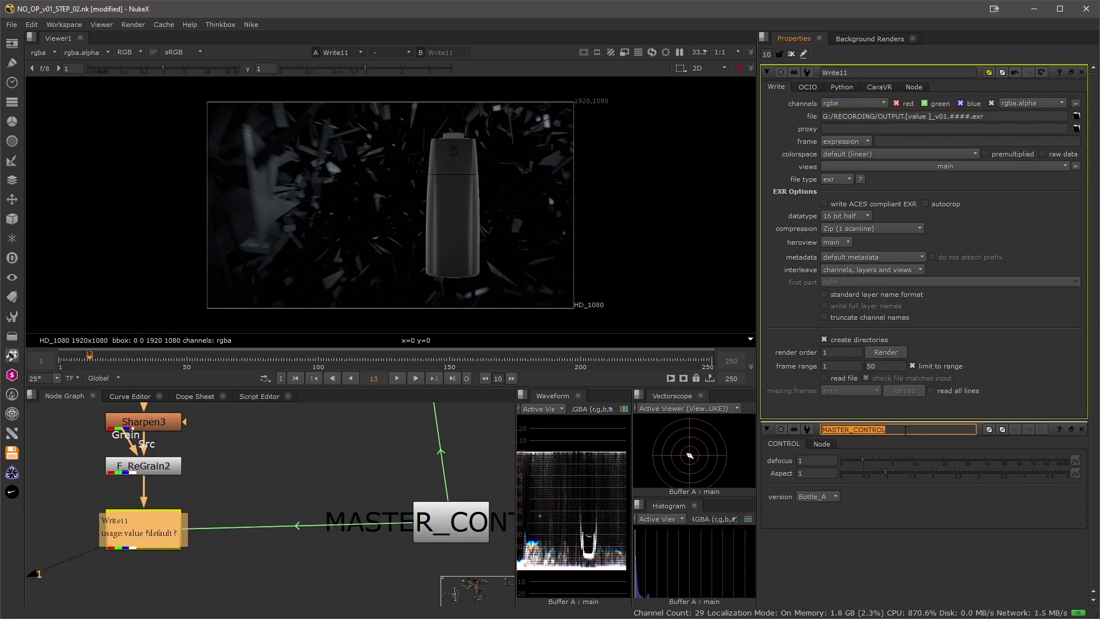
pyautogui.click(928, 116)
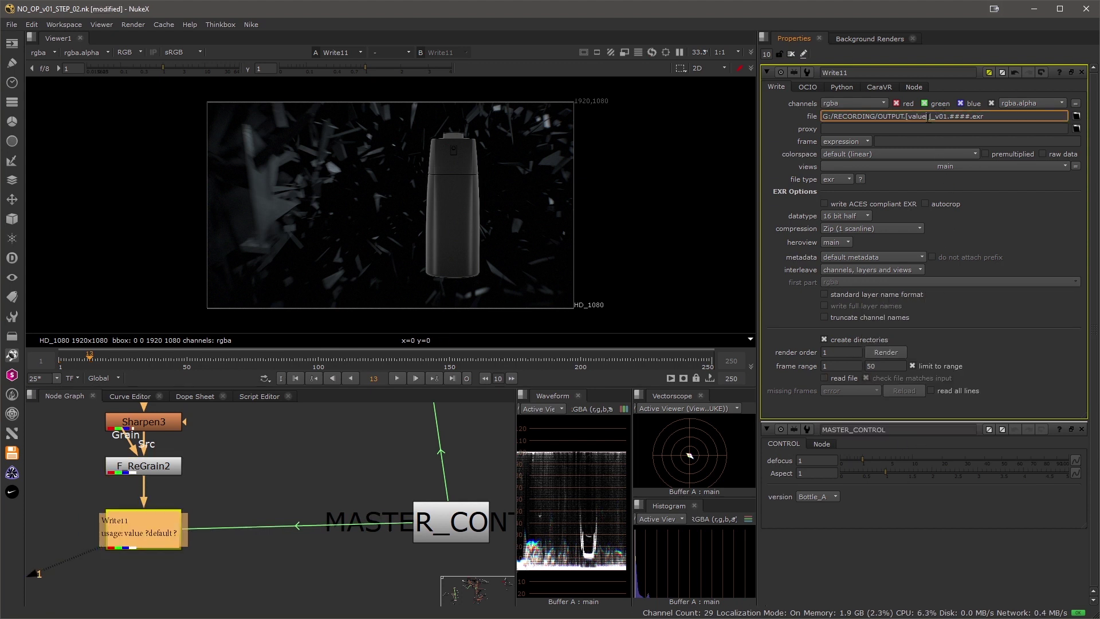
pyautogui.hotkey('ctrl', 'v')
pyautogui.write('.v')
pyautogui.write('ersion')
pyautogui.press('Return')
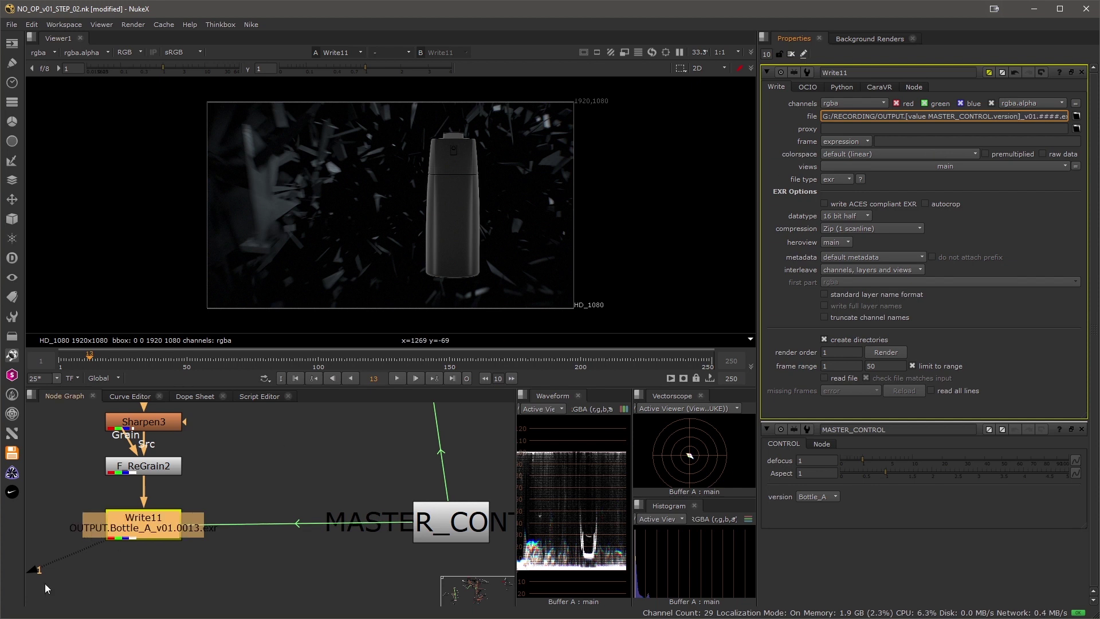
pyautogui.moveTo(167, 475); pyautogui.dragTo(284, 479, button='middle')
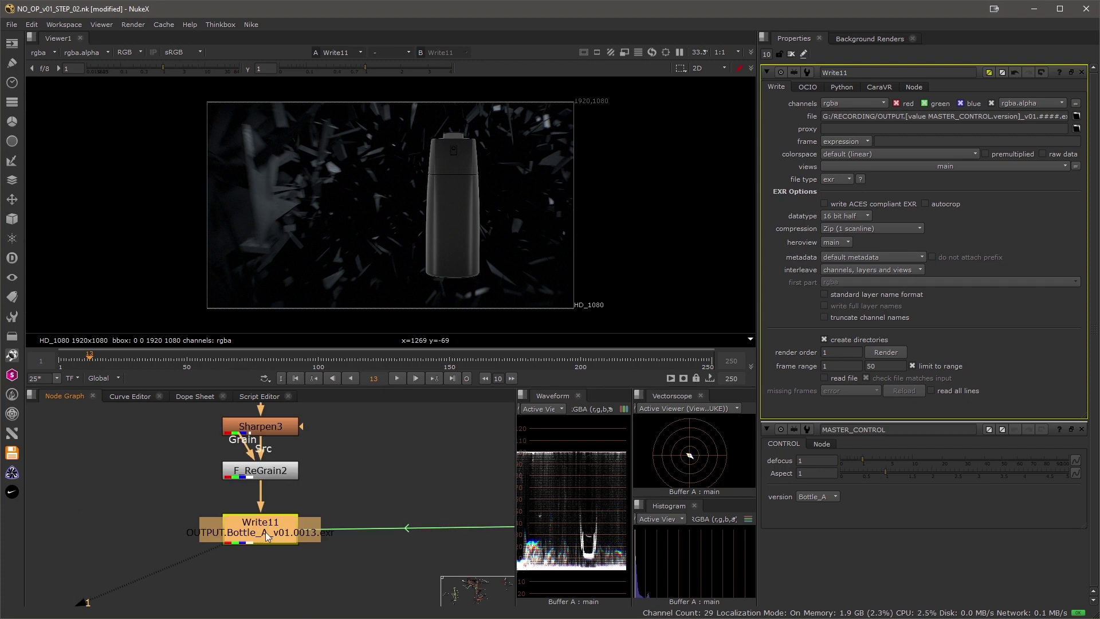
pyautogui.moveTo(385, 495); pyautogui.dragTo(336, 498, button='middle')
# Set MASTER_CONTROL's version to Bottle_B
pyautogui.click(491, 508)
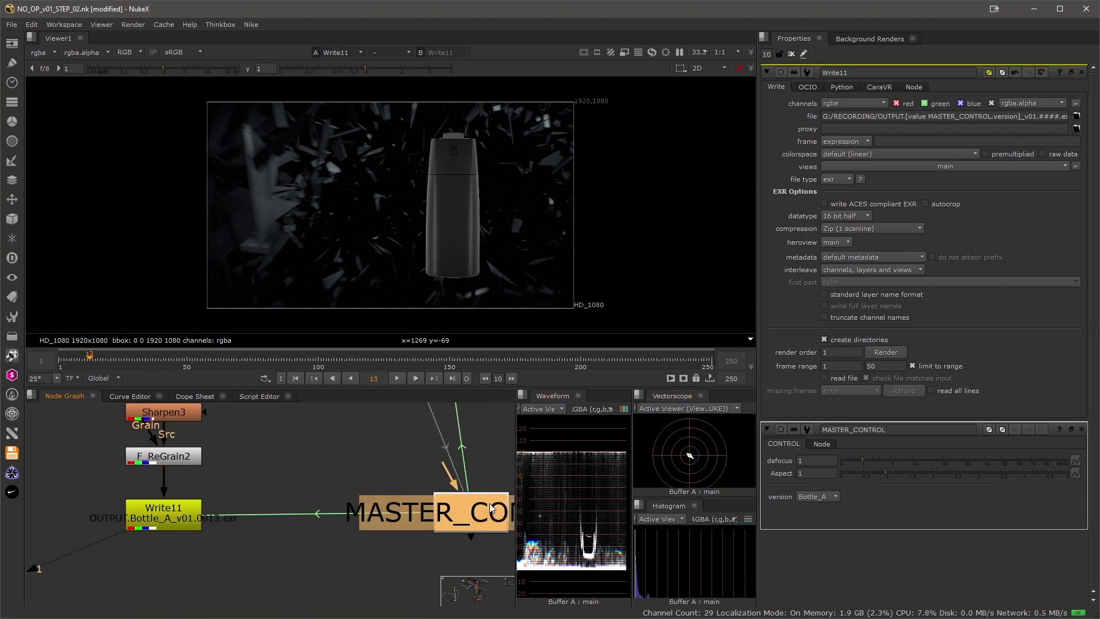
pyautogui.doubleClick(492, 507)
pyautogui.click(810, 142)
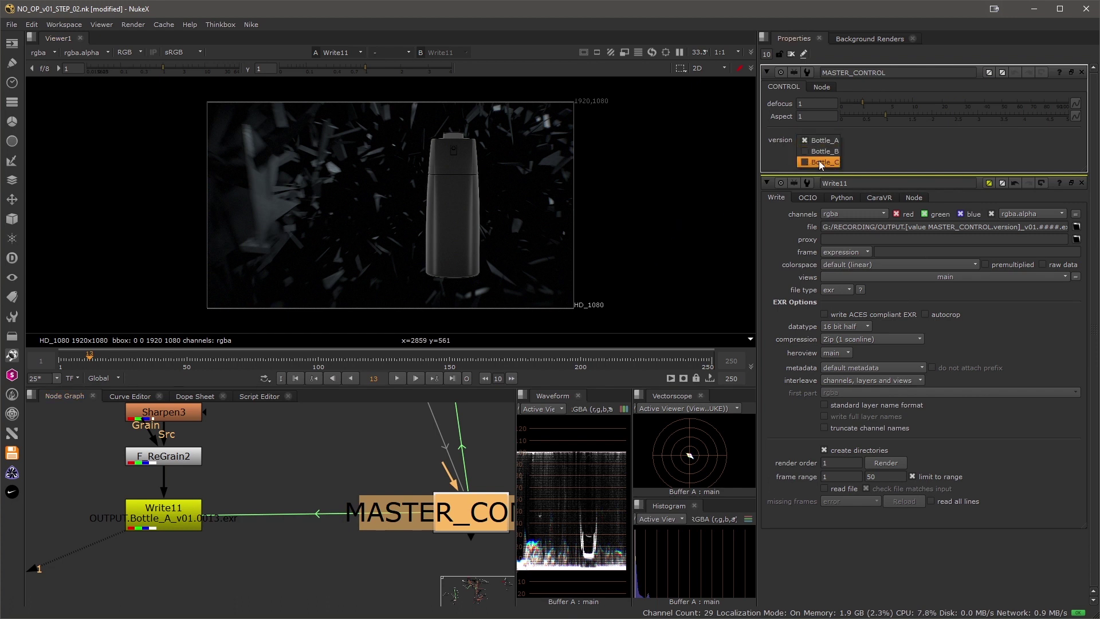
pyautogui.click(819, 151)
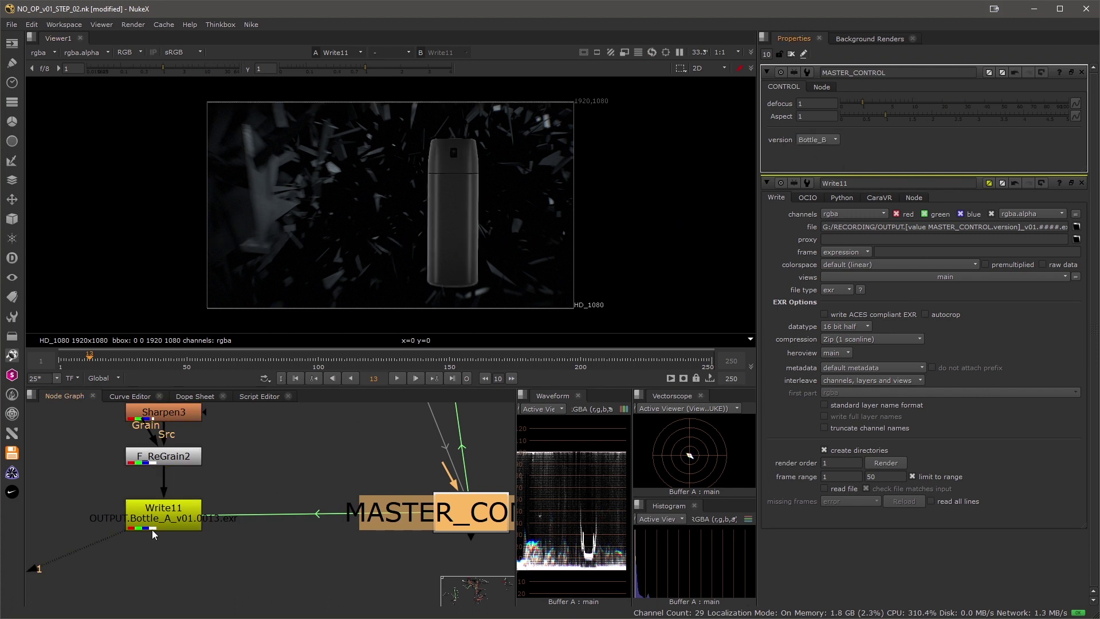
# Render Write11 to OUTPUT.Bottle_B_v01.0001.exr
pyautogui.doubleClick(178, 517)
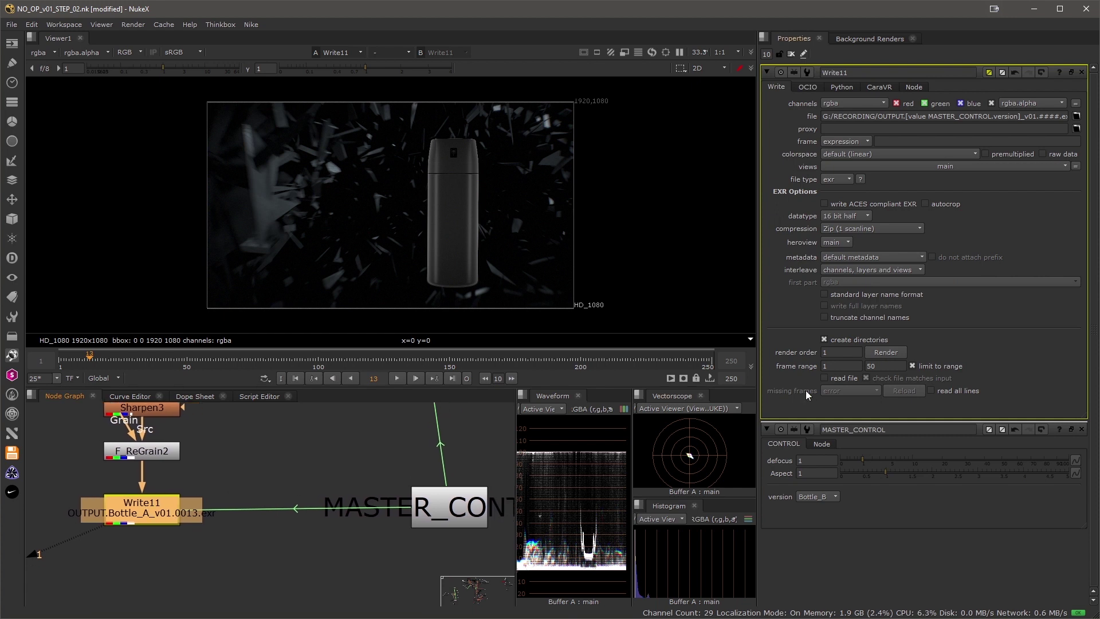
pyautogui.click(878, 355)
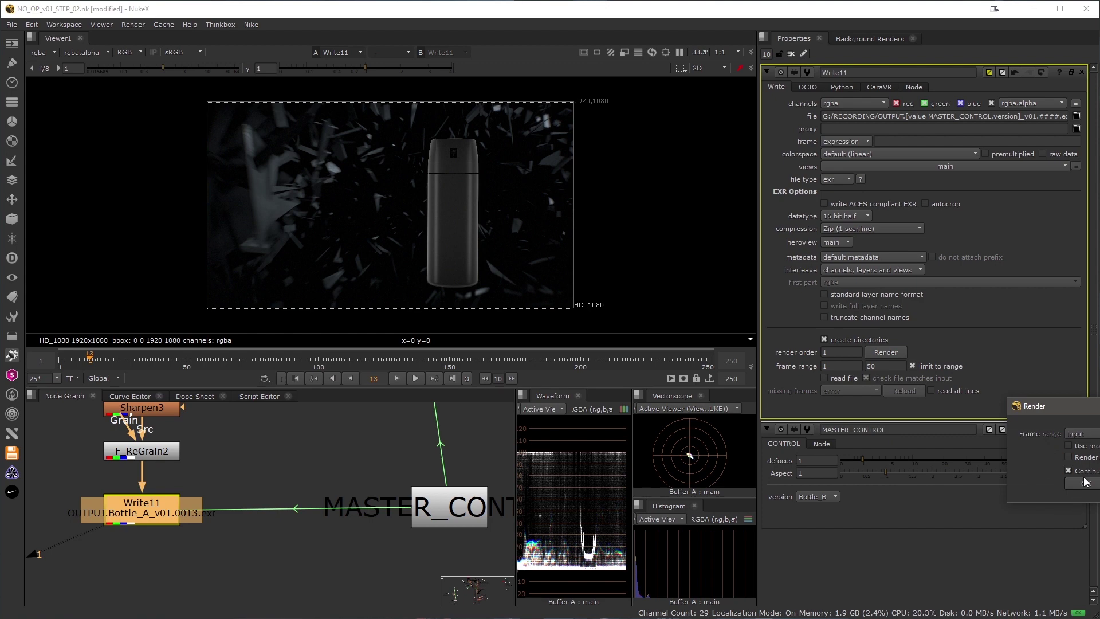
pyautogui.click(1089, 484)
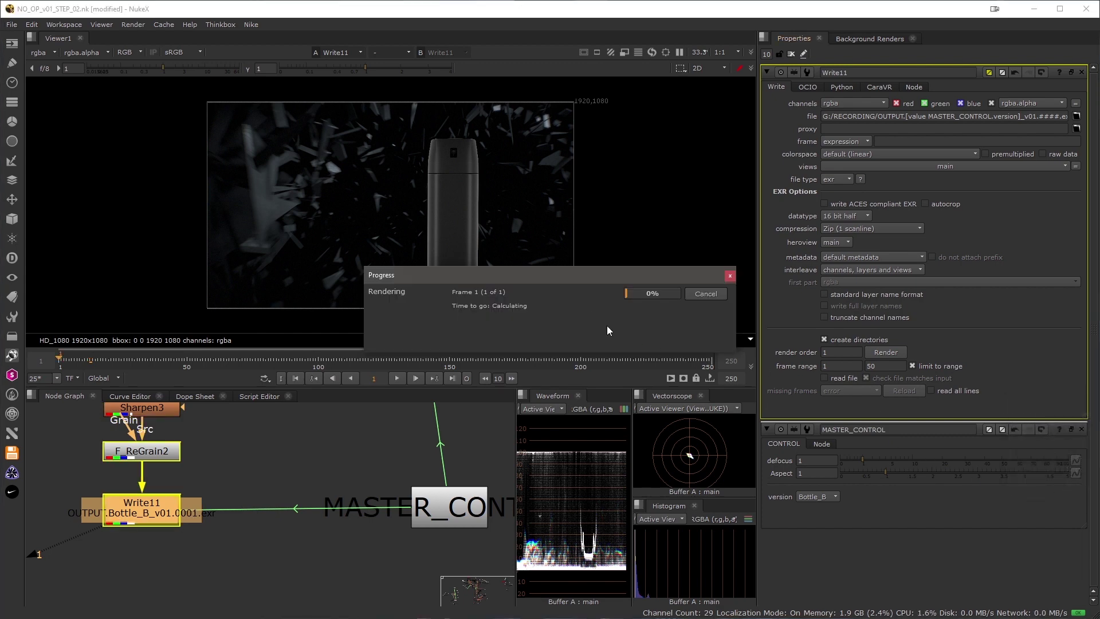